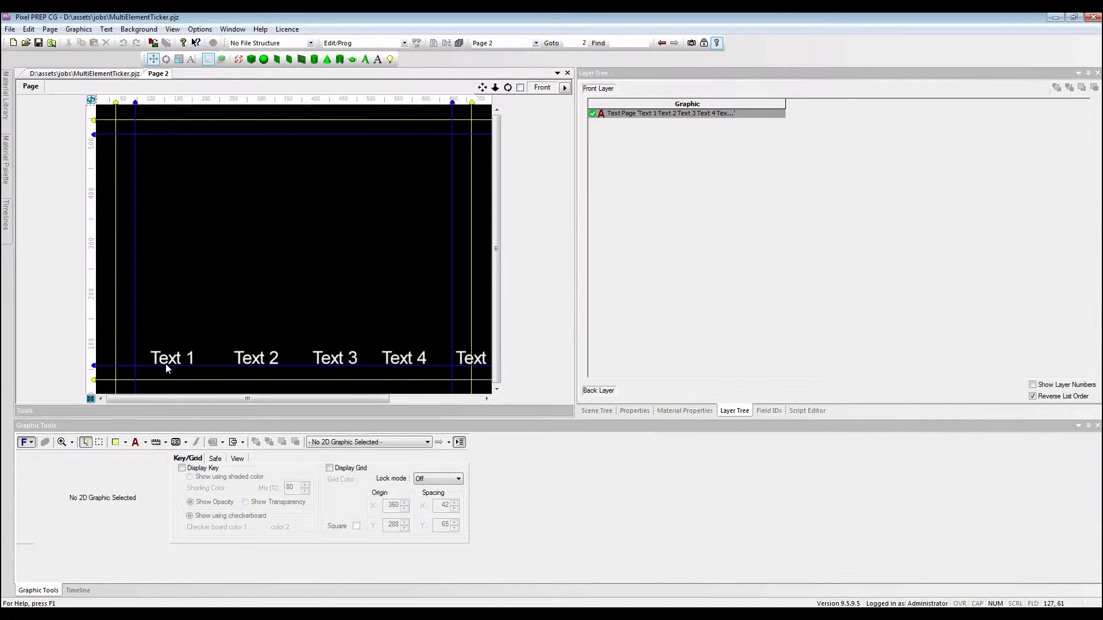
Set the ticker text's animation marker to the On & Off format, with group key 5 and Wait enabled for the On trigger.
{"action": "left_click", "coordinate": [166, 362]}
{"action": "left_click", "coordinate": [138, 361]}
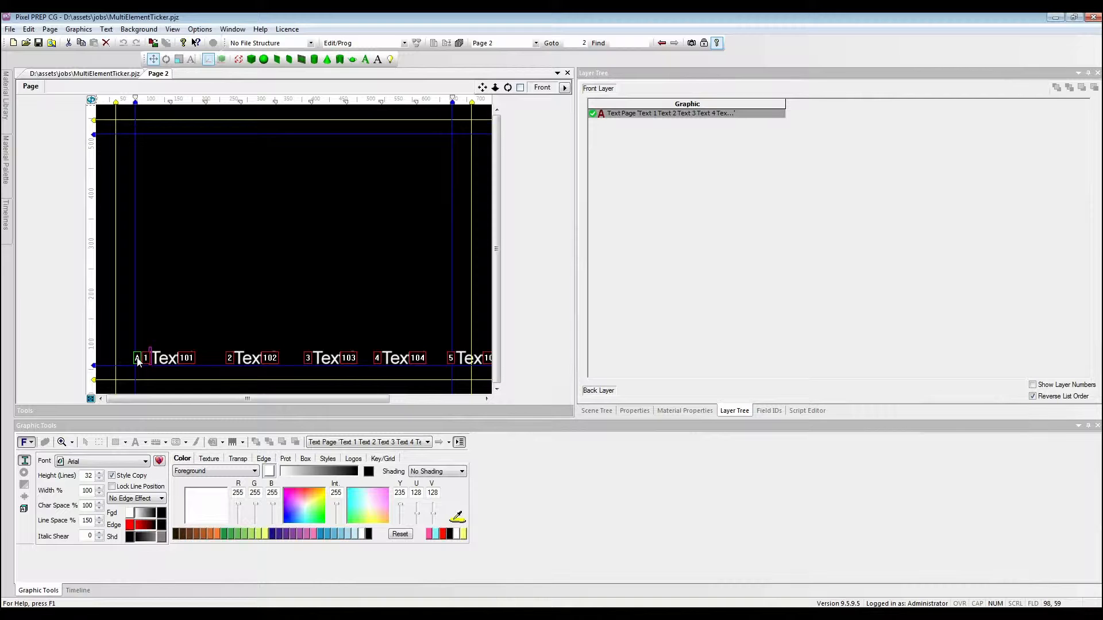
{"action": "double_click", "coordinate": [138, 361]}
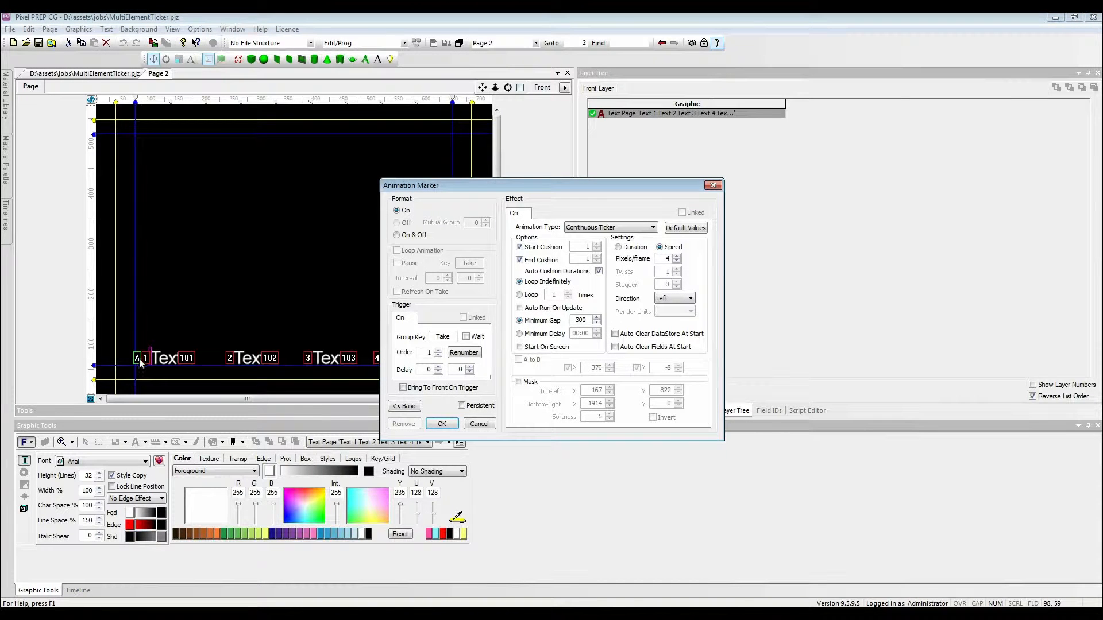
{"action": "left_click_drag", "start_coordinate": [539, 181], "coordinate": [456, 141]}
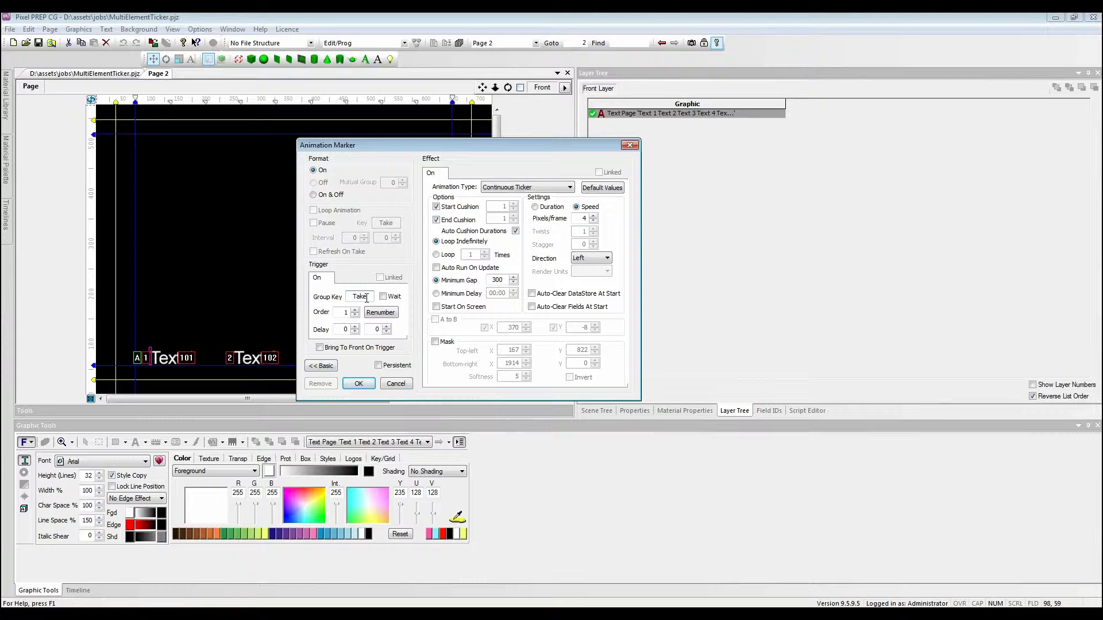
{"action": "left_click", "coordinate": [314, 196]}
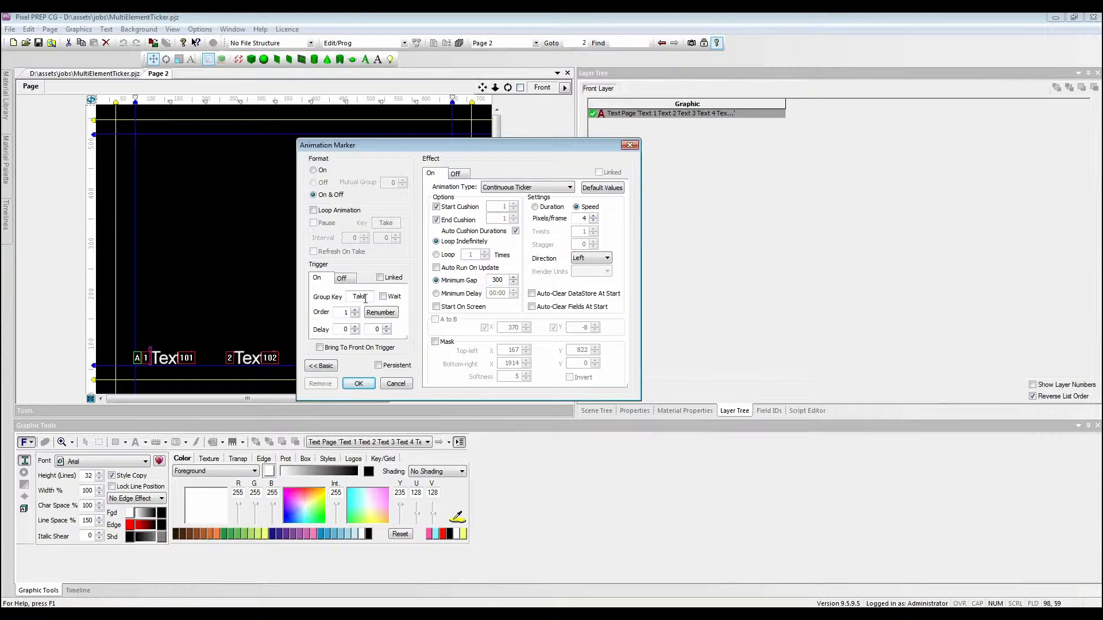
{"action": "type", "text": "5"}
{"action": "left_click", "coordinate": [383, 297]}
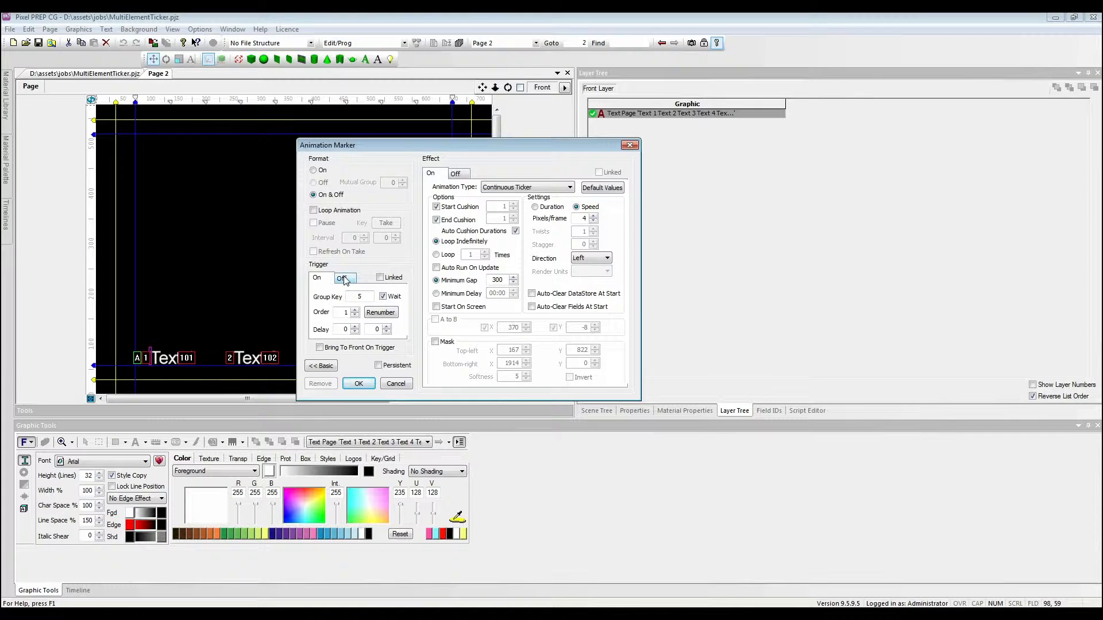
Give the marker's Off trigger group key 6 with Wait enabled, turn on Loop Animation and apply the marker settings.
{"action": "left_click", "coordinate": [164, 340]}
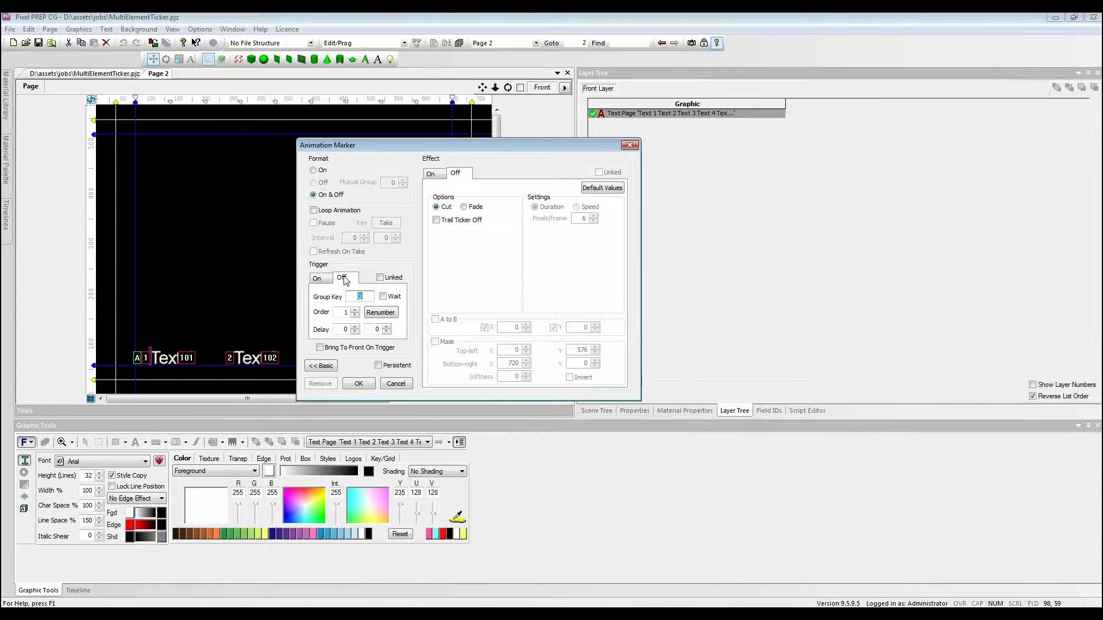
{"action": "type", "text": "5"}
{"action": "left_click", "coordinate": [383, 297]}
{"action": "left_click", "coordinate": [315, 279]}
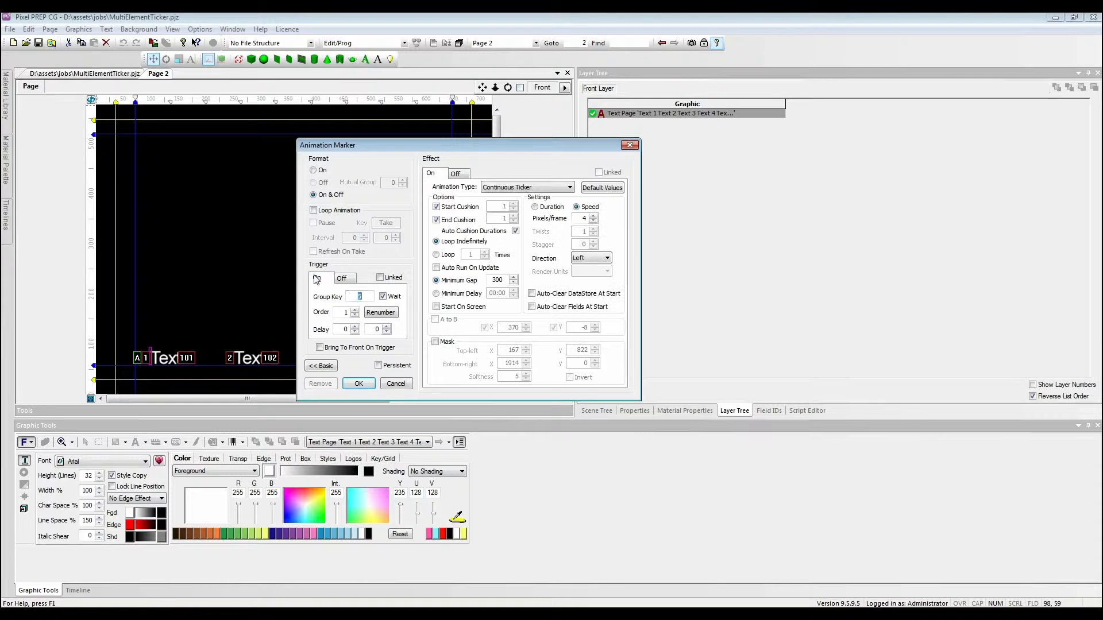
{"action": "left_click", "coordinate": [348, 282]}
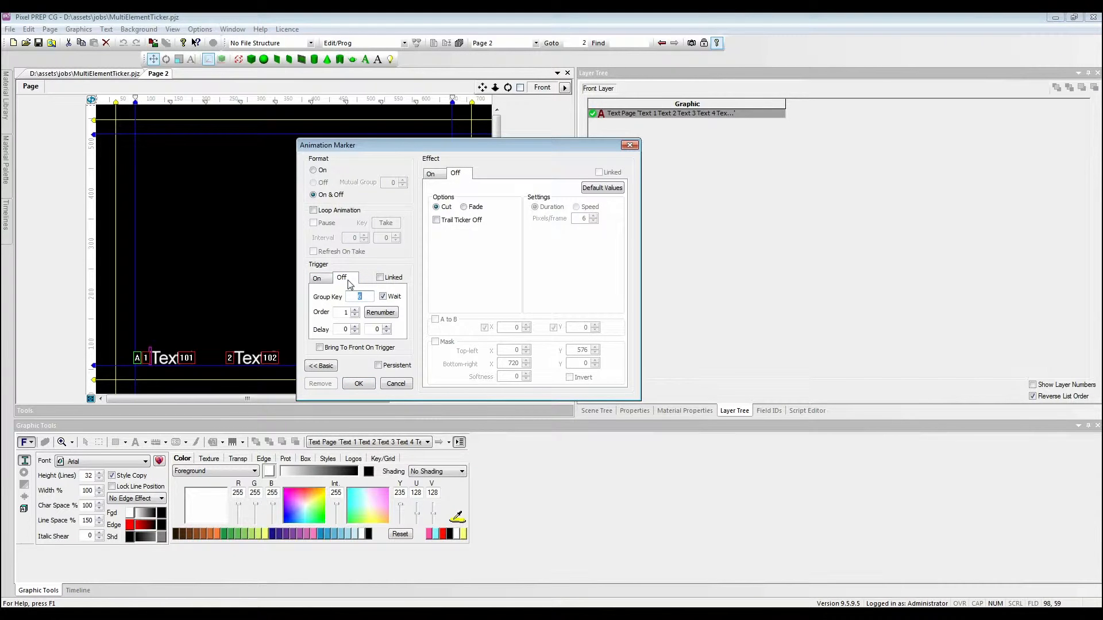
{"action": "left_click", "coordinate": [314, 211]}
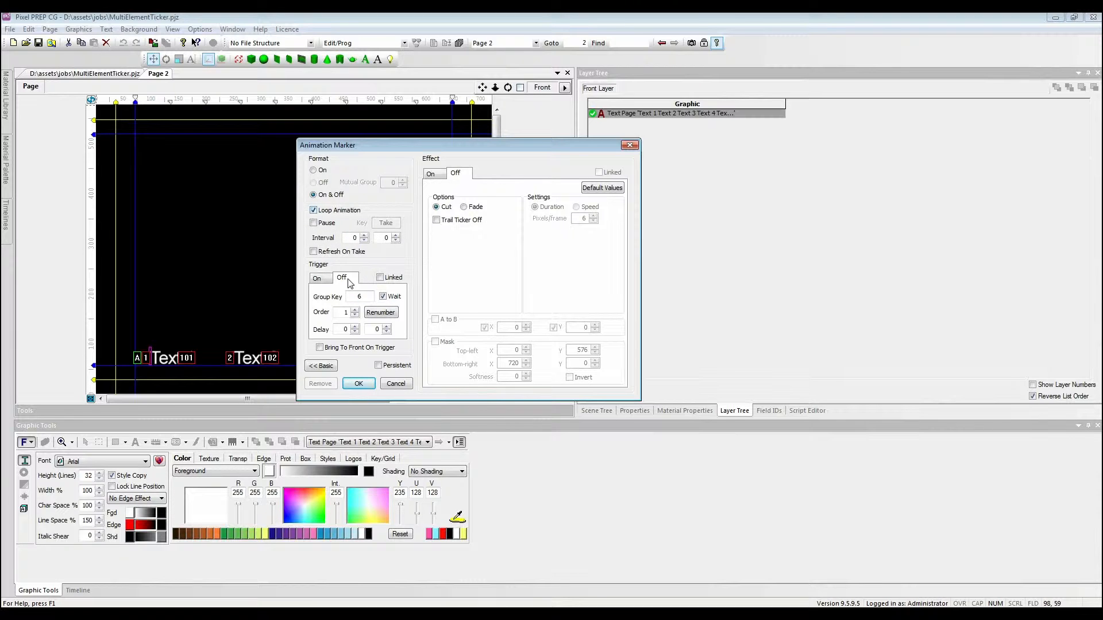
{"action": "left_click", "coordinate": [359, 384]}
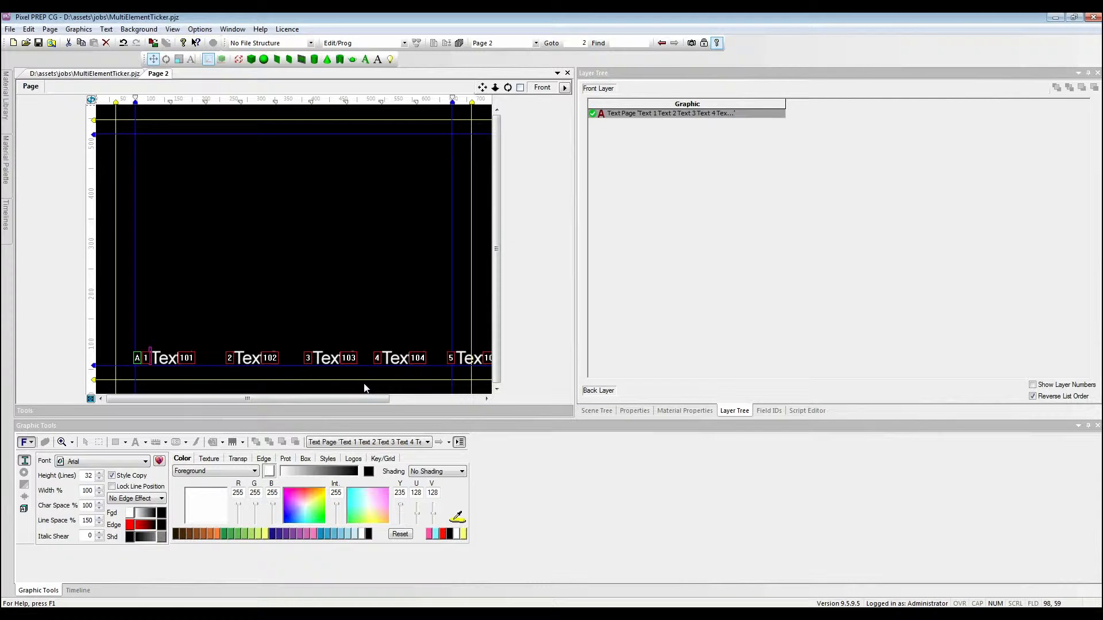
Examine the page's field IDs, going through text page field markers 2 to 6.
{"action": "left_click", "coordinate": [763, 412]}
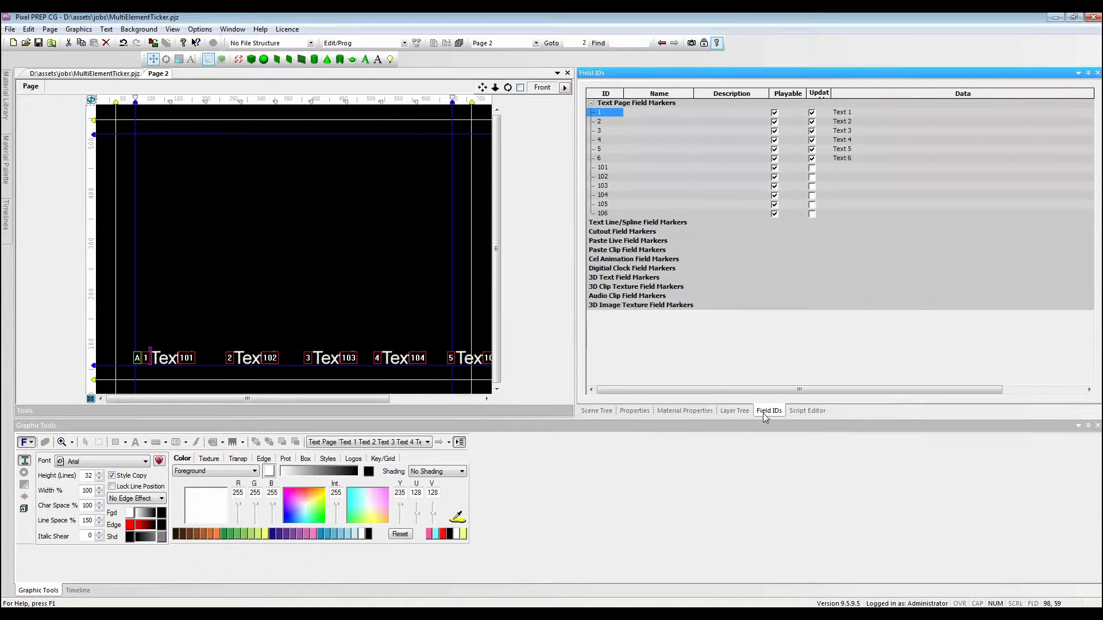
{"action": "left_click", "coordinate": [616, 125]}
{"action": "left_click", "coordinate": [615, 131]}
{"action": "left_click", "coordinate": [617, 140]}
{"action": "left_click", "coordinate": [617, 150]}
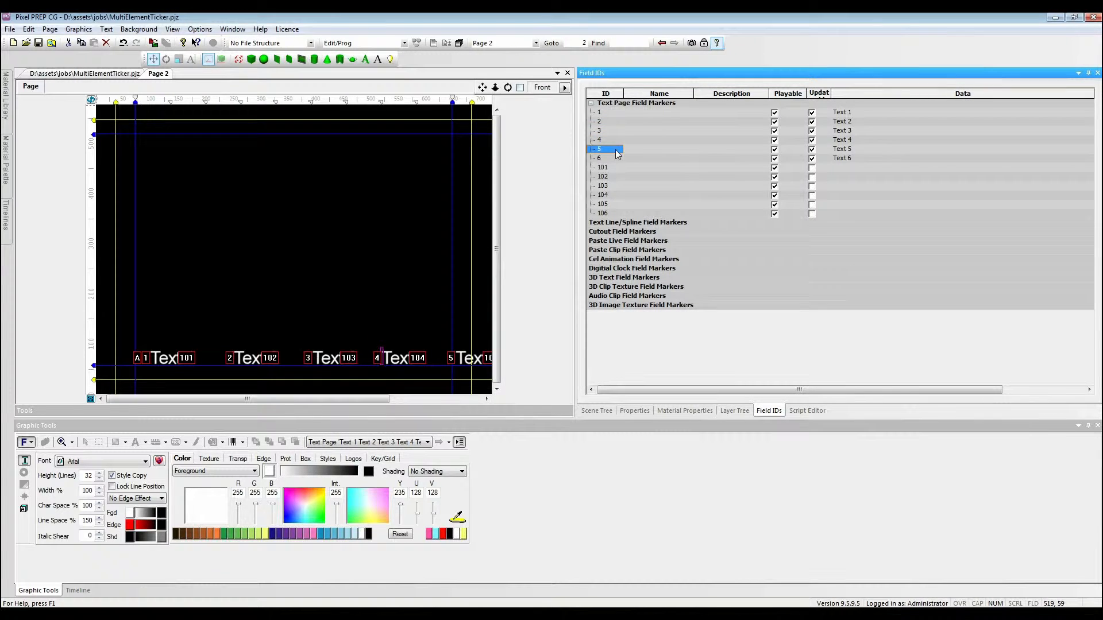
{"action": "left_click", "coordinate": [617, 159]}
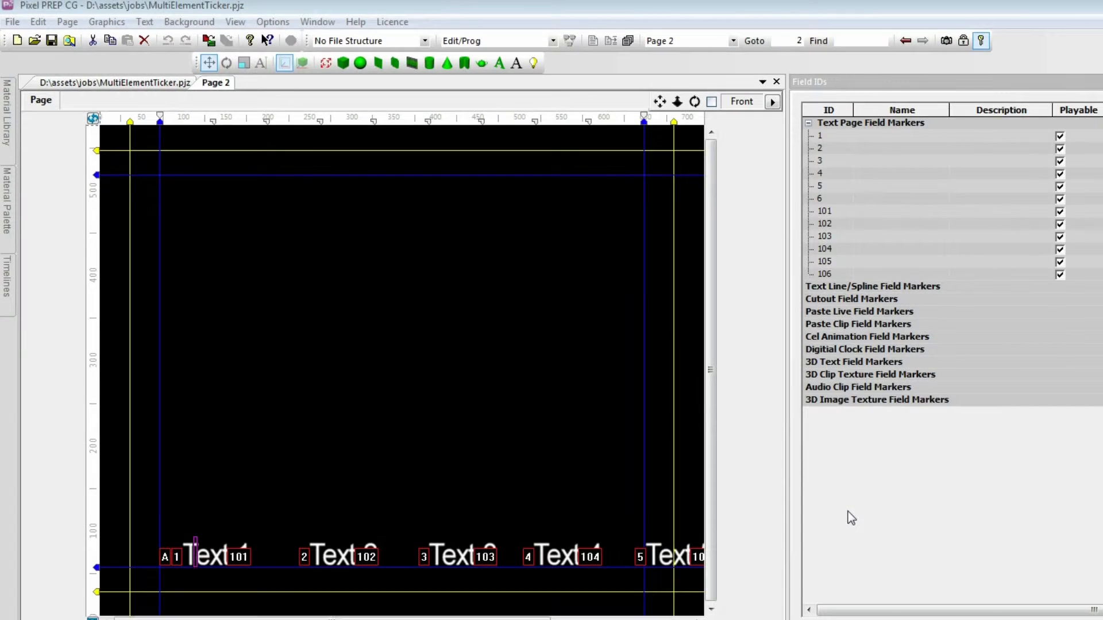
Allow automation of the software playout channel in the local automation preferences.
{"action": "left_click", "coordinate": [273, 23]}
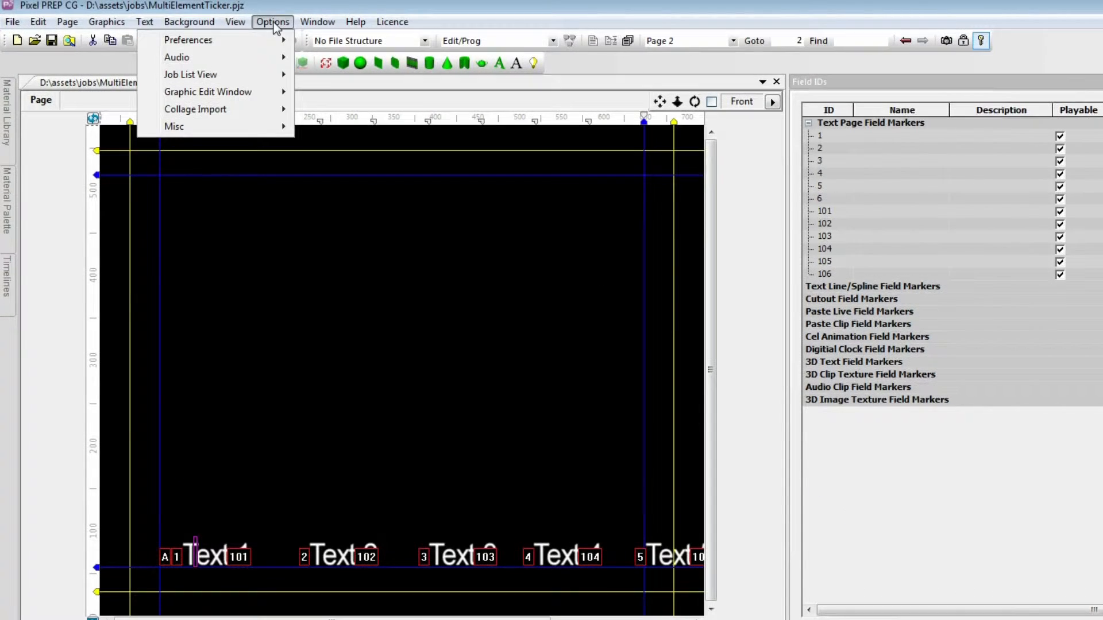
{"action": "mouse_move", "coordinate": [276, 40]}
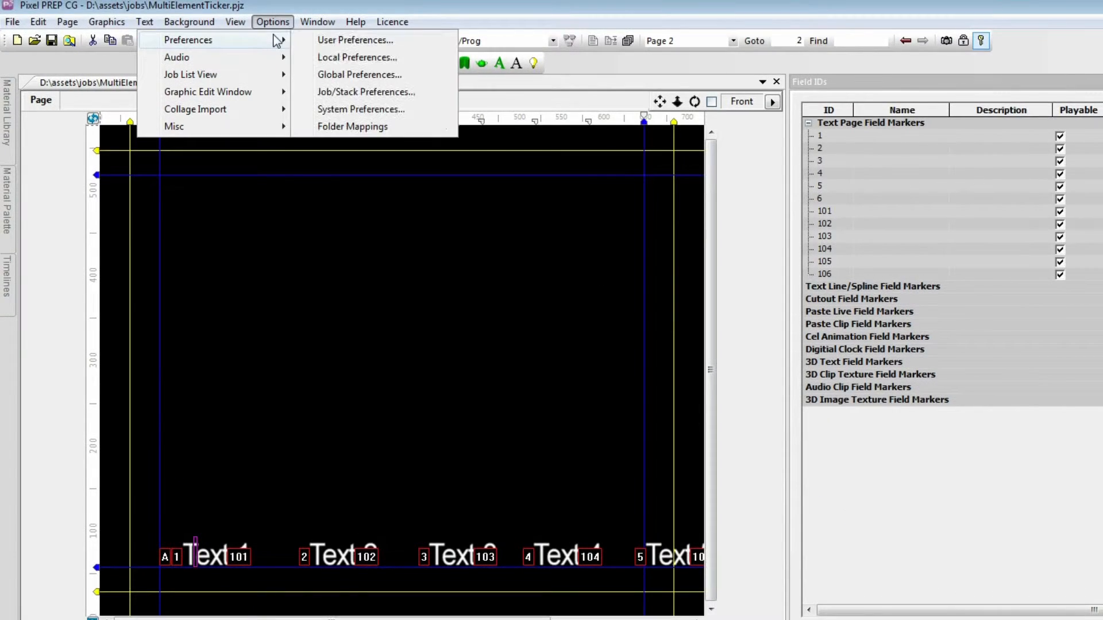
{"action": "left_click", "coordinate": [336, 59]}
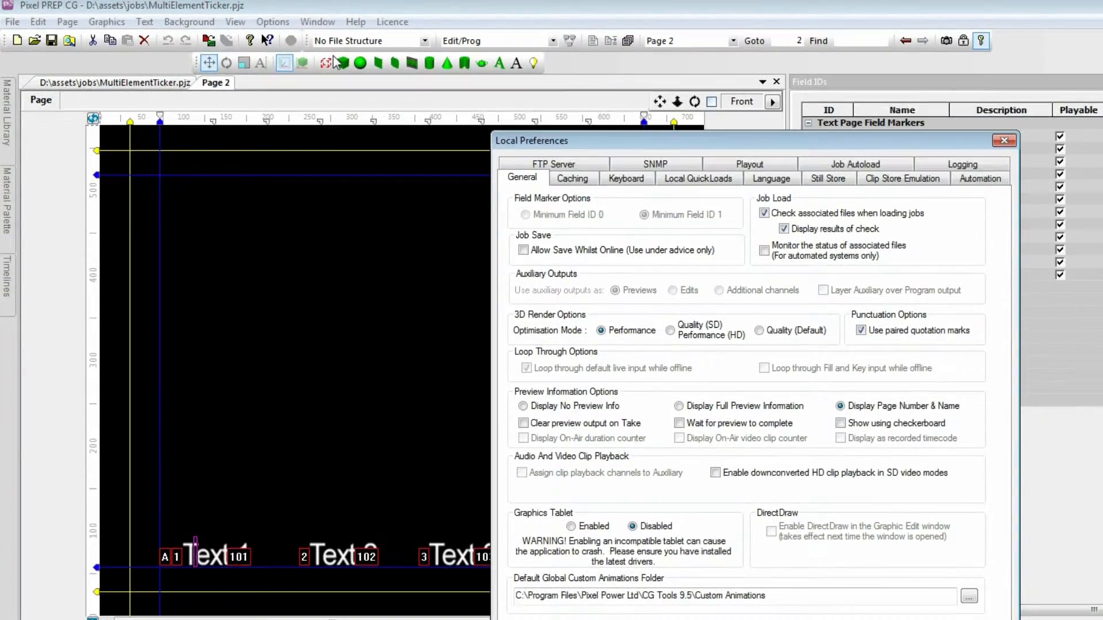
{"action": "left_click", "coordinate": [980, 179]}
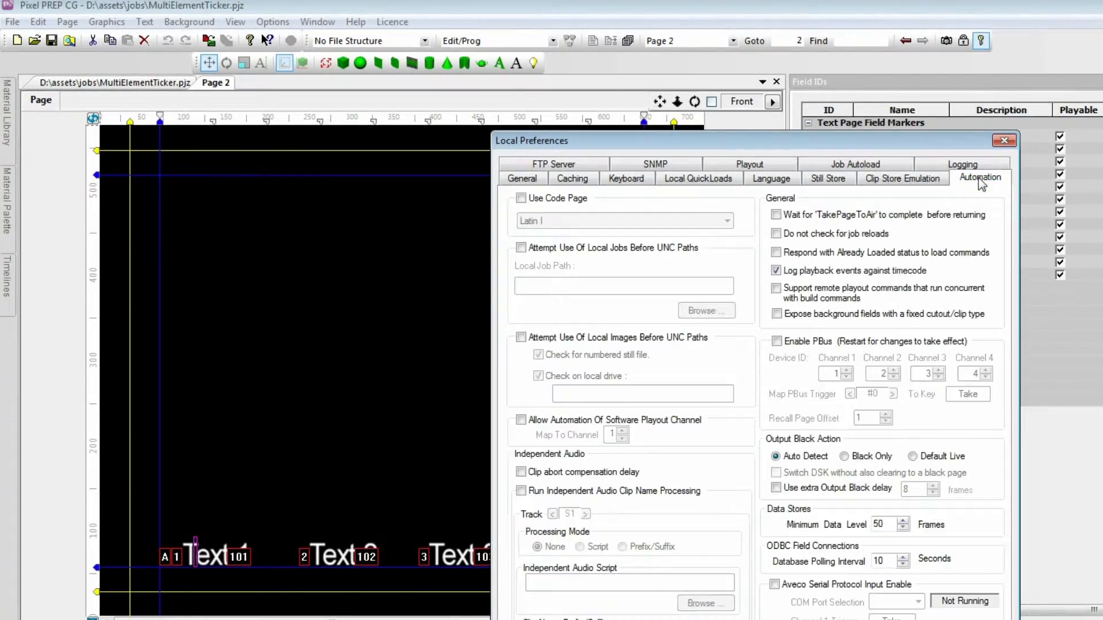
{"action": "left_click", "coordinate": [520, 421]}
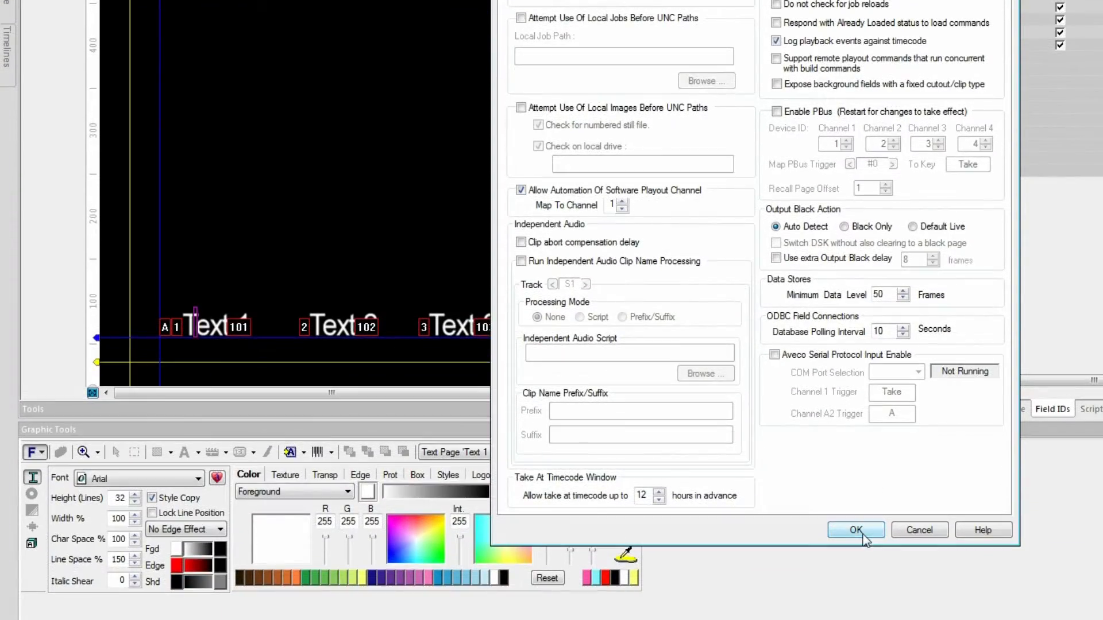
{"action": "left_click", "coordinate": [863, 535]}
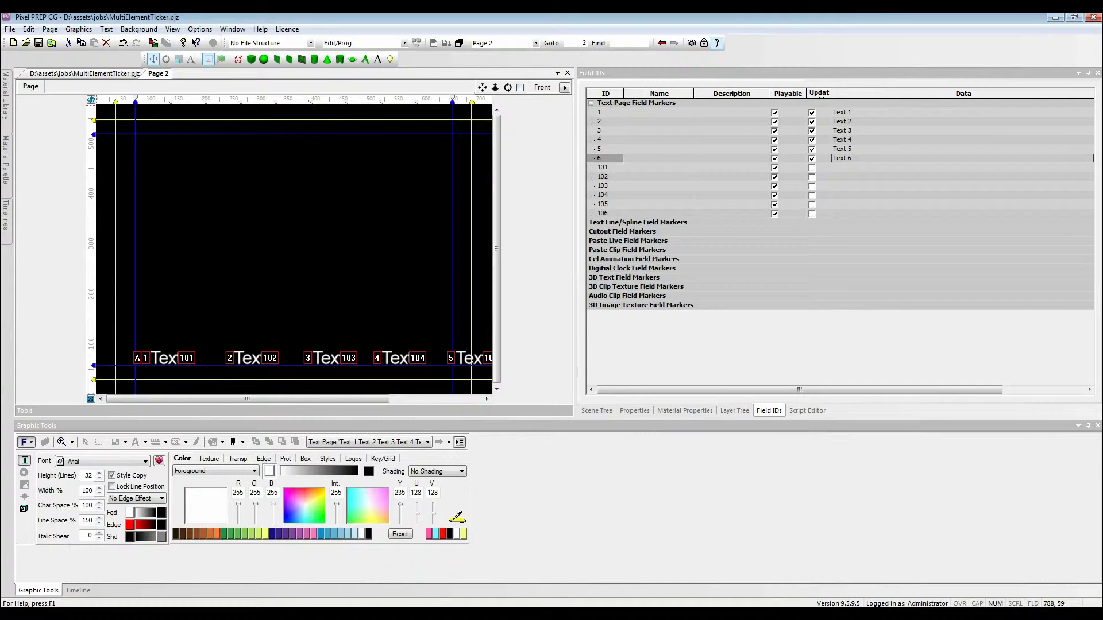
Launch Control Toolbox, create a new form and enlarge it to about 477 by 397.
{"action": "key", "text": "super"}
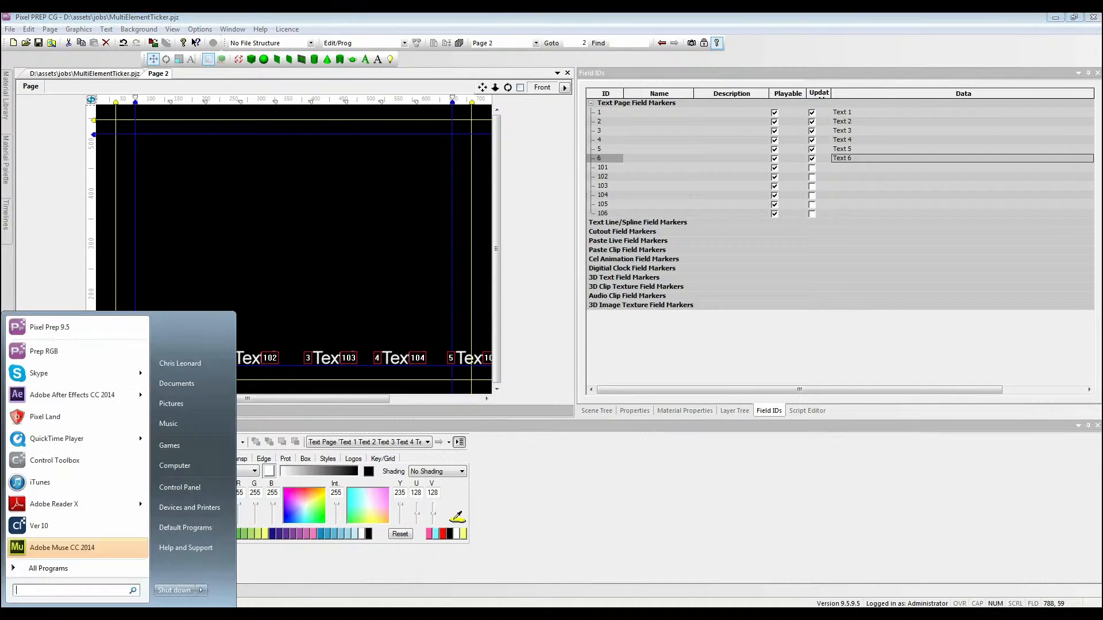
{"action": "left_click", "coordinate": [22, 463]}
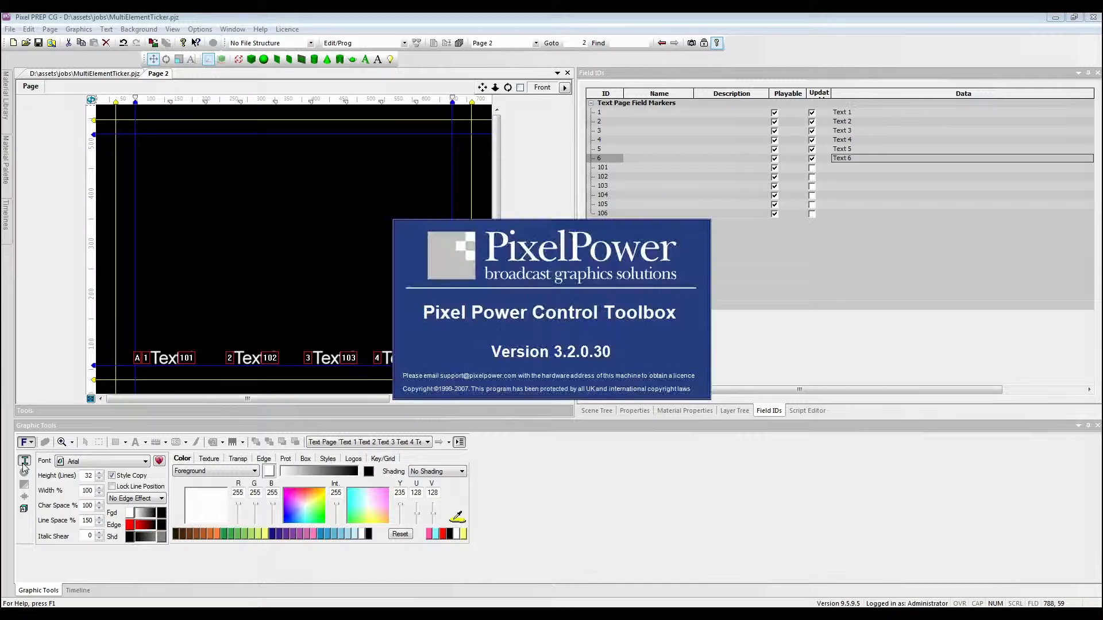
{"action": "left_click", "coordinate": [11, 30]}
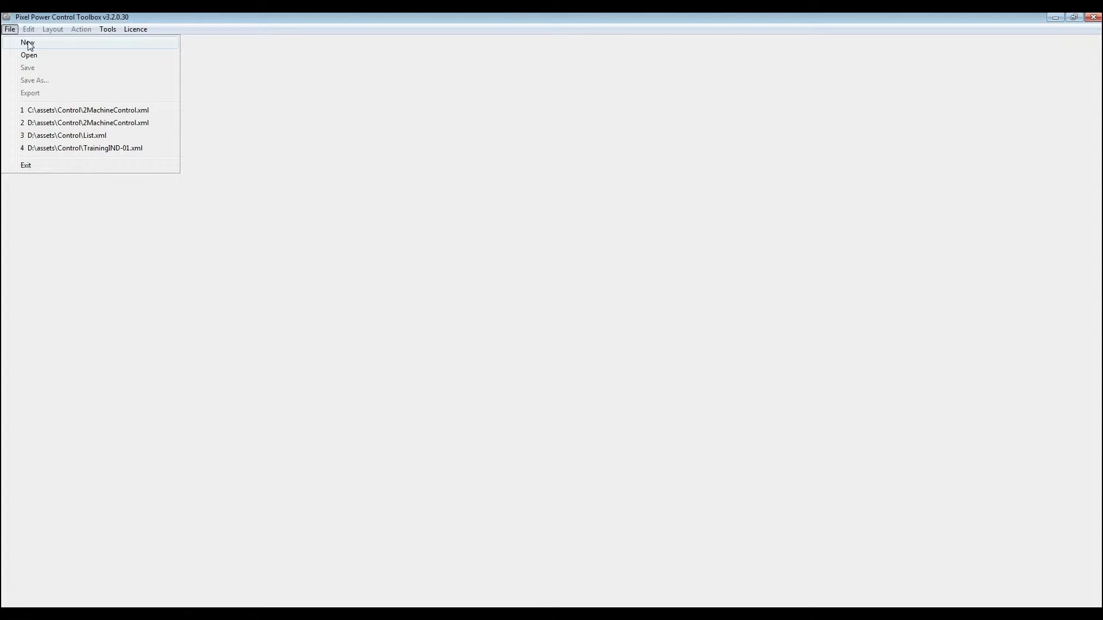
{"action": "left_click", "coordinate": [30, 46]}
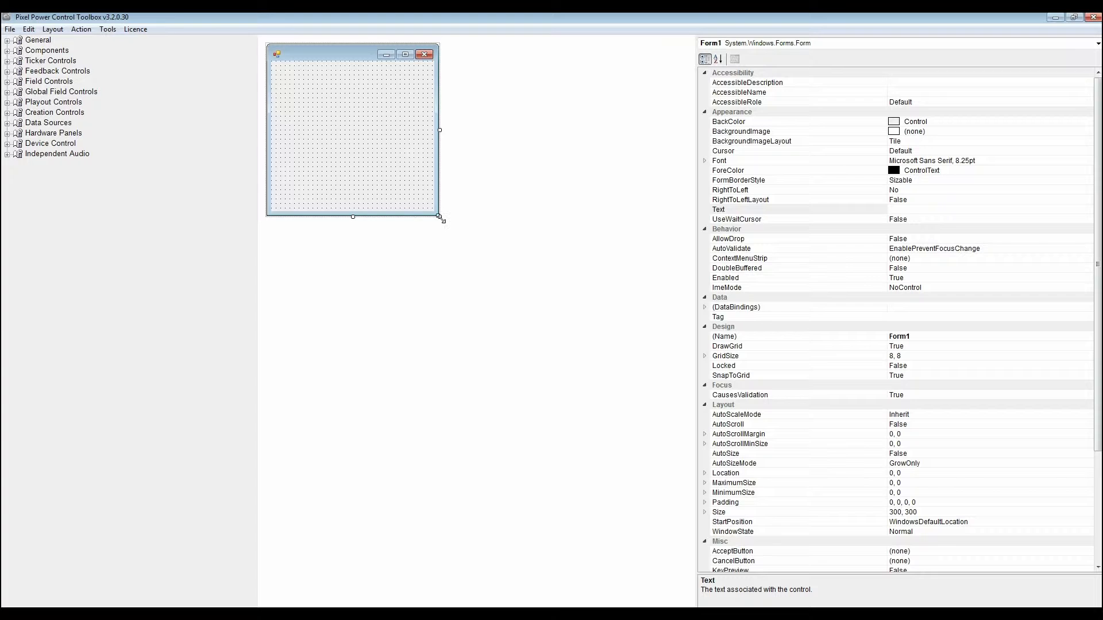
{"action": "left_click_drag", "start_coordinate": [441, 218], "coordinate": [542, 274]}
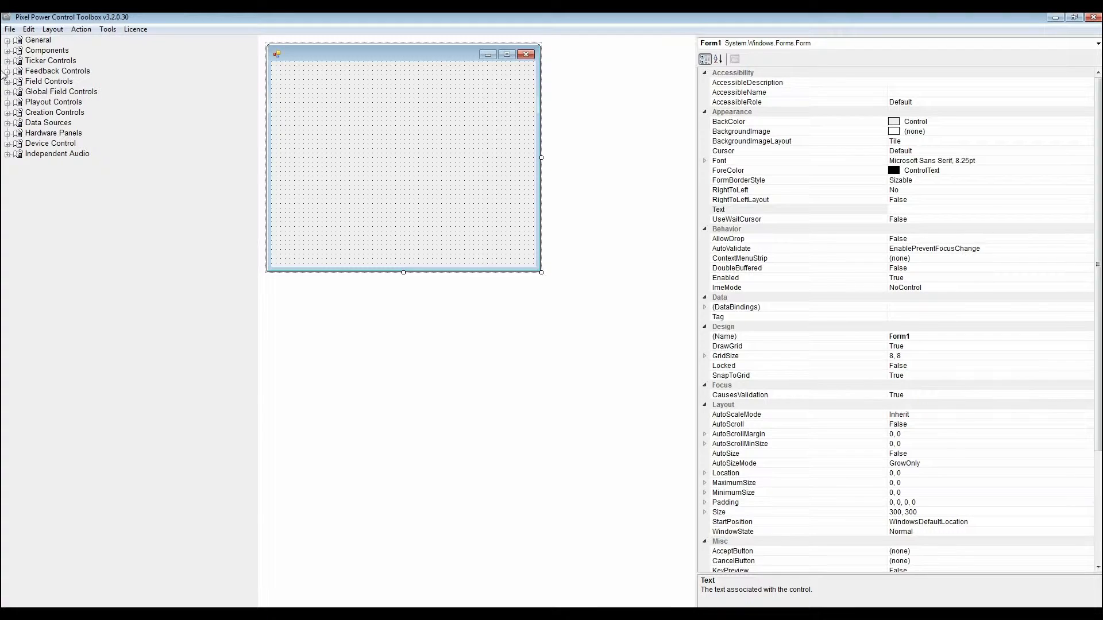
Add a System component to the new form.
{"action": "left_click", "coordinate": [7, 50]}
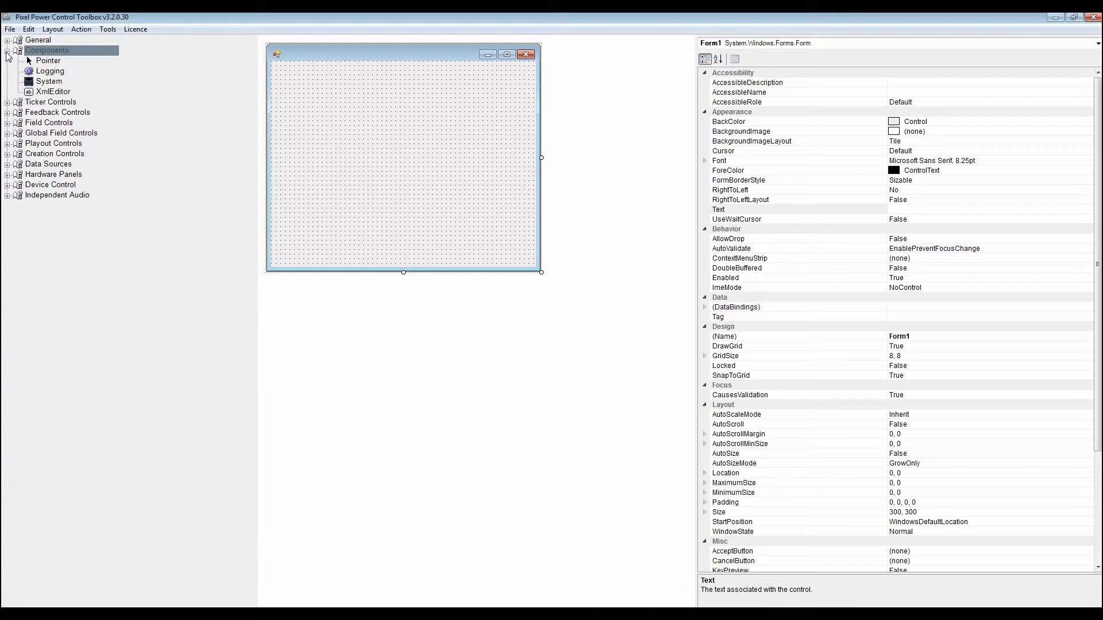
{"action": "left_click", "coordinate": [48, 85]}
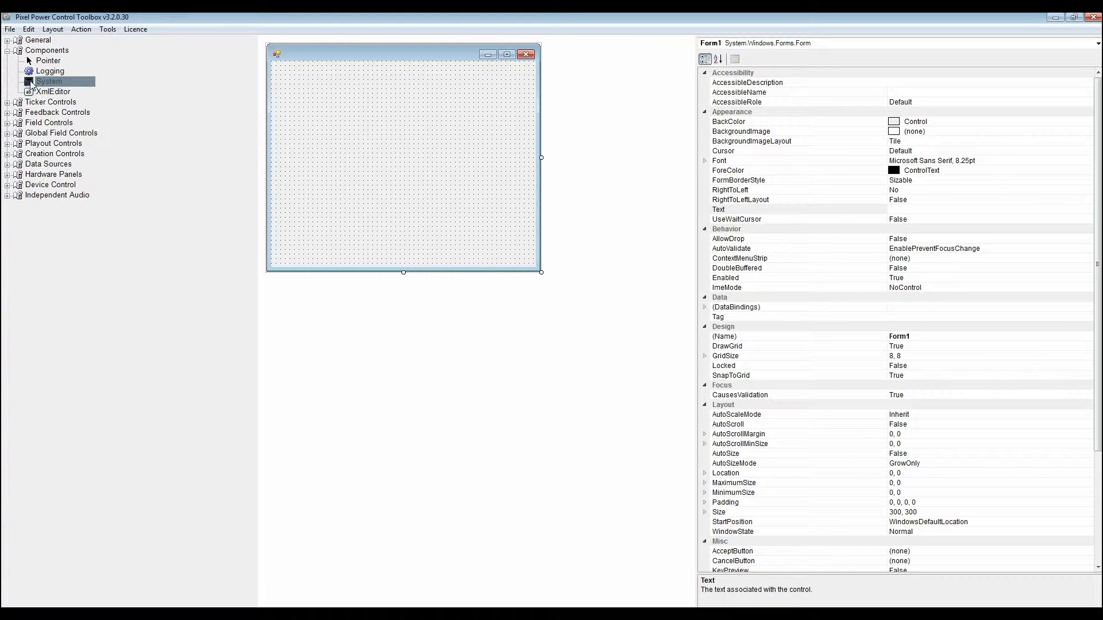
{"action": "left_click_drag", "start_coordinate": [30, 85], "coordinate": [380, 133]}
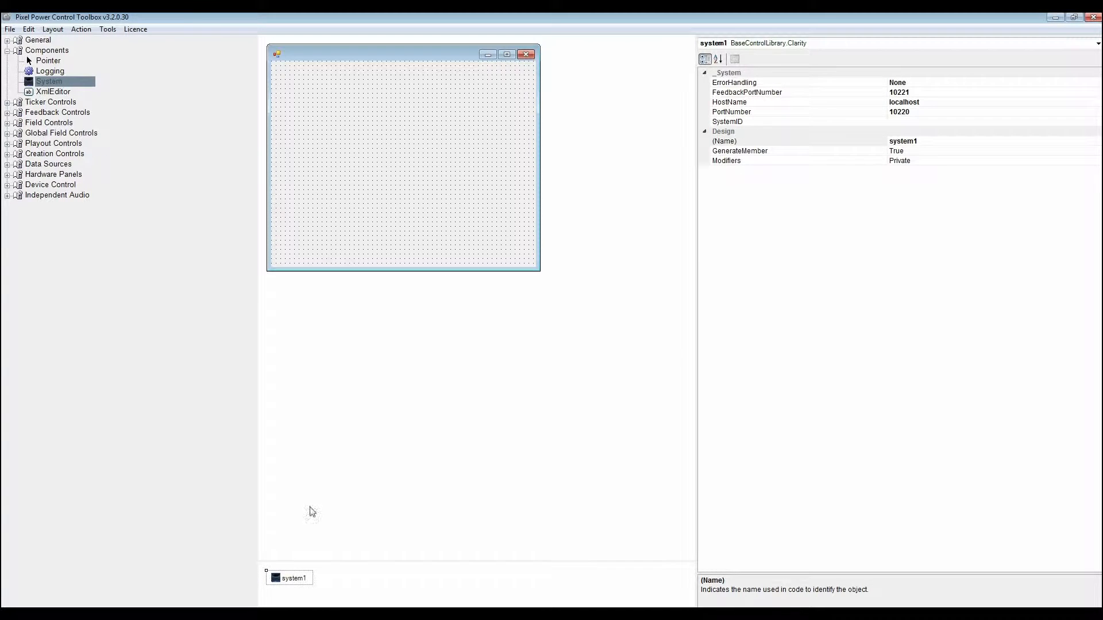
Set the System component's SystemID to 1, keeping localhost as its host name.
{"action": "left_click", "coordinate": [327, 585]}
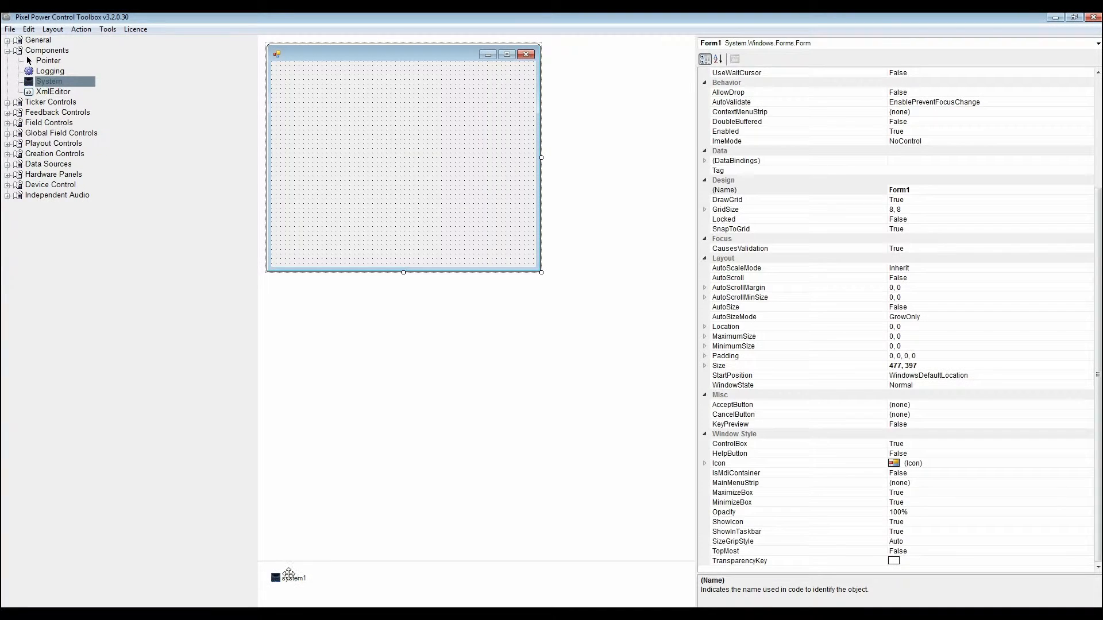
{"action": "left_click", "coordinate": [289, 576]}
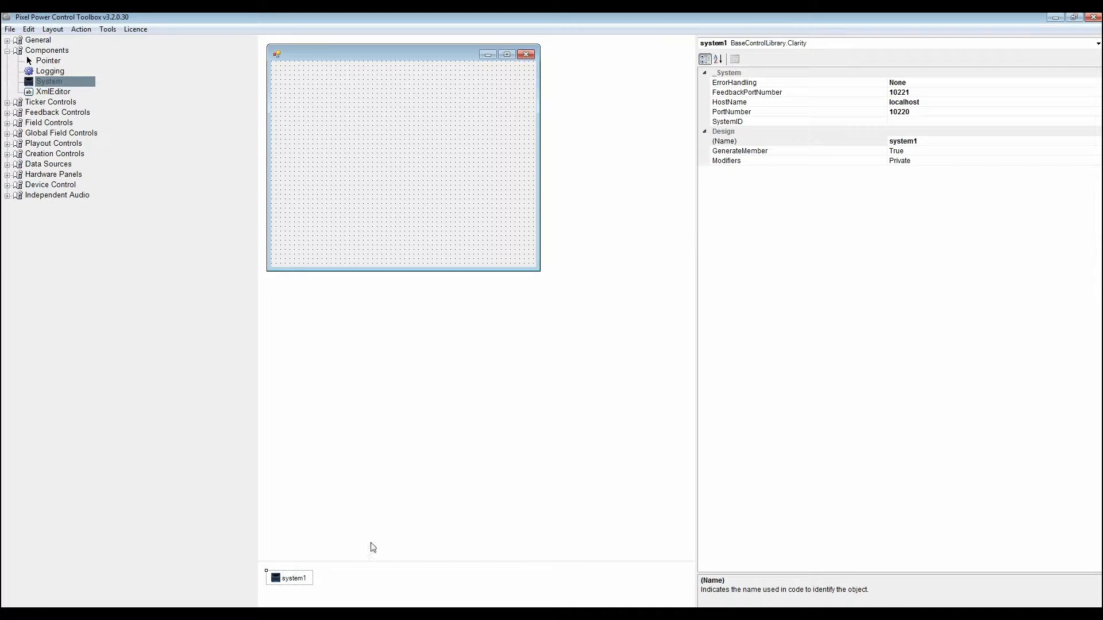
{"action": "left_click", "coordinate": [928, 103]}
{"action": "left_click_drag", "start_coordinate": [919, 103], "coordinate": [891, 103]}
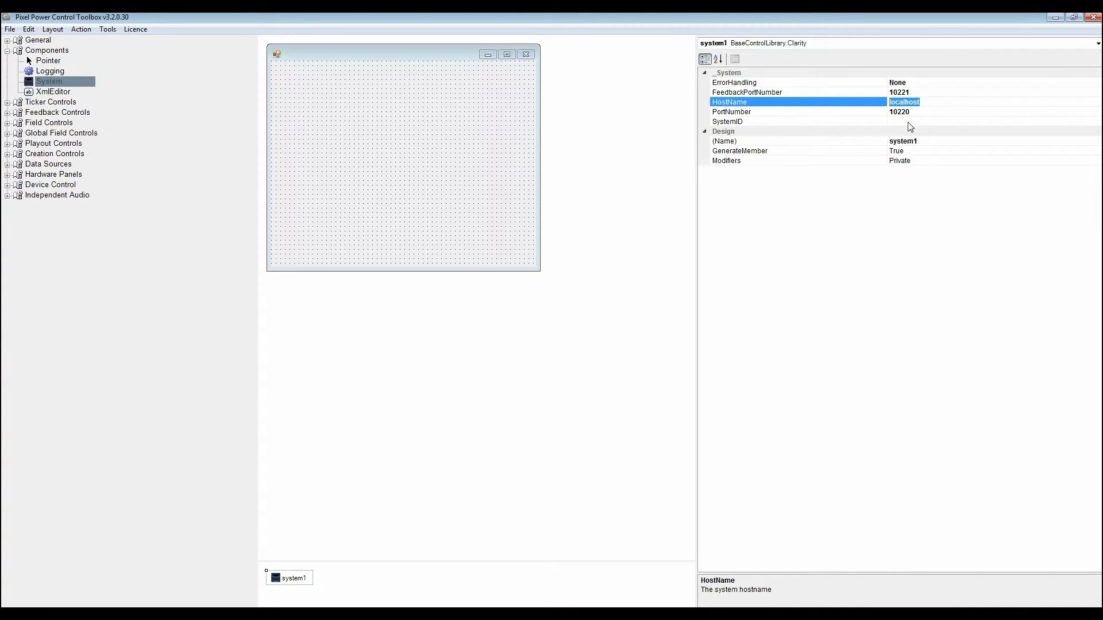
{"action": "left_click", "coordinate": [909, 122]}
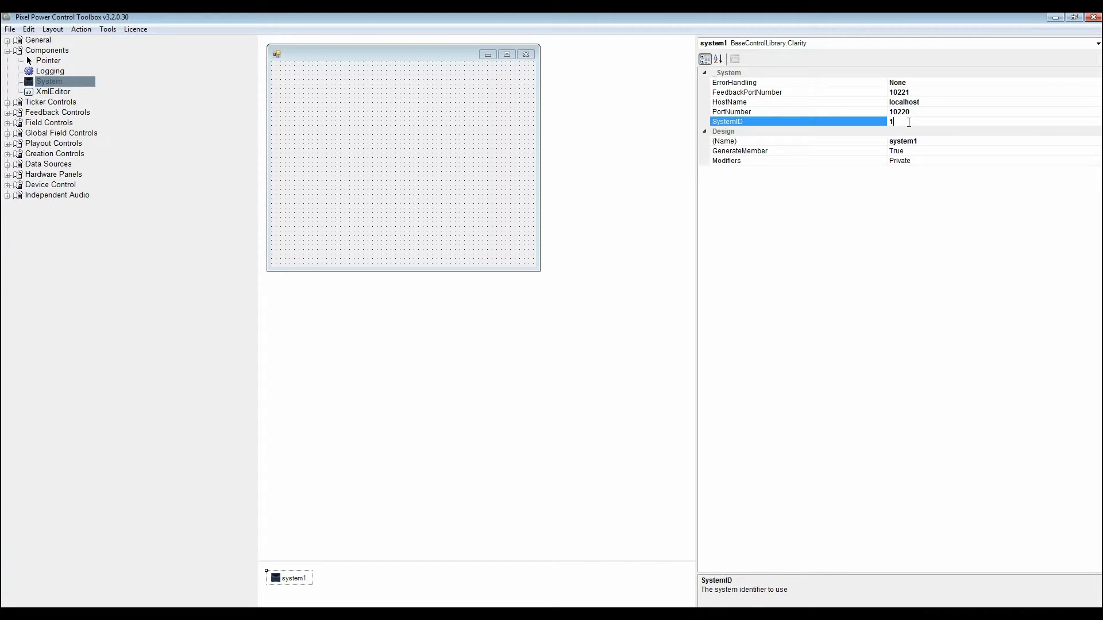
{"action": "left_click", "coordinate": [930, 102]}
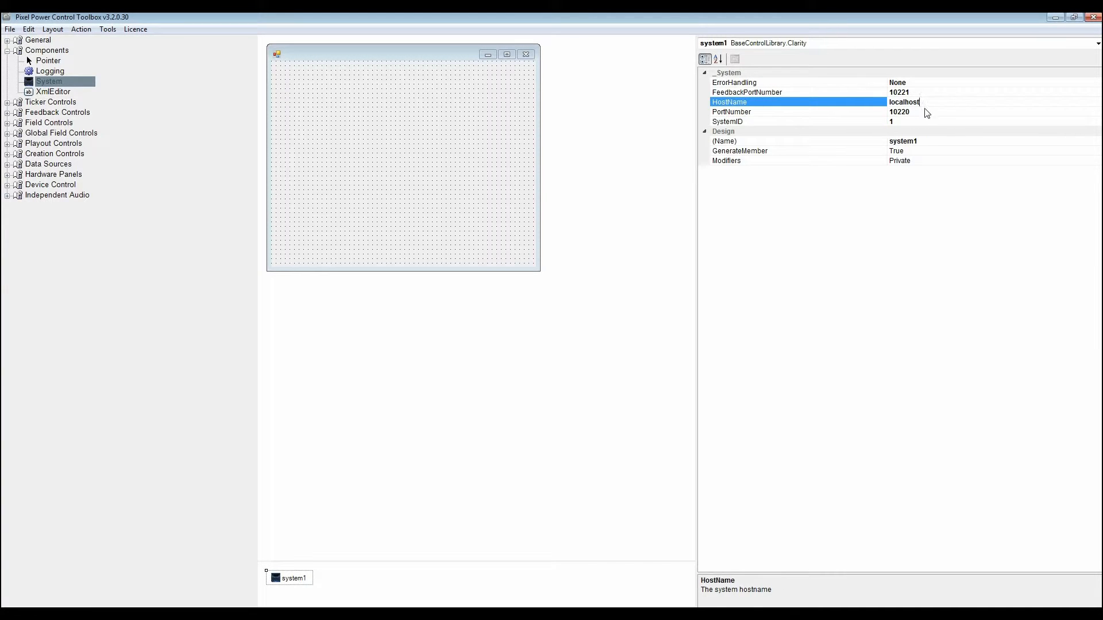
{"action": "left_click", "coordinate": [923, 118]}
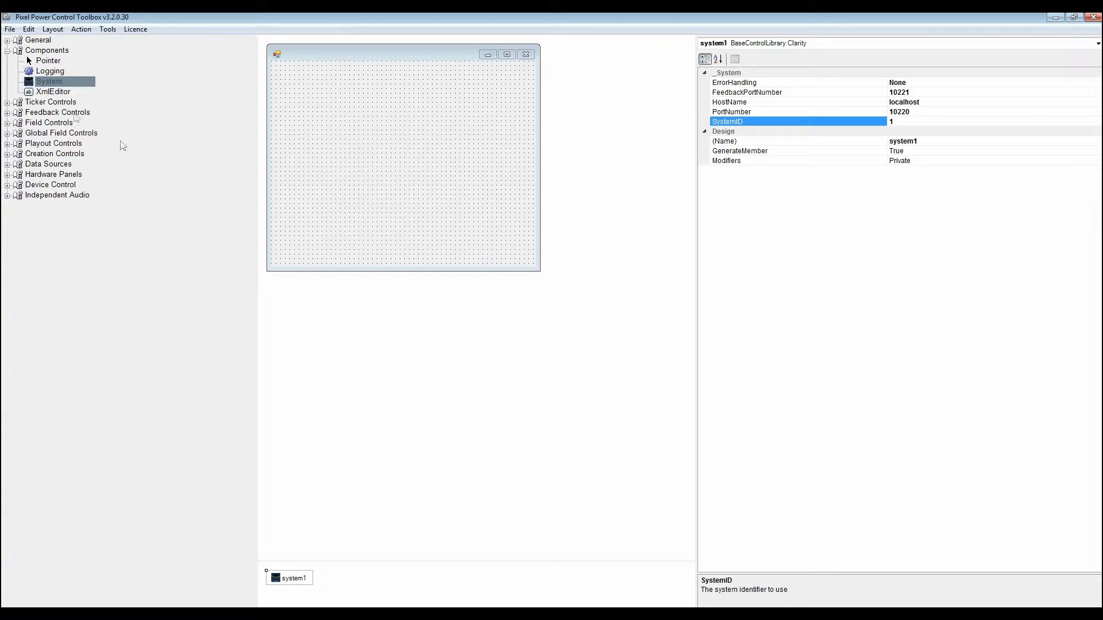
Add a TextBoxToField control near the form's upper edge and widen it to about twice its default width.
{"action": "left_click", "coordinate": [7, 51]}
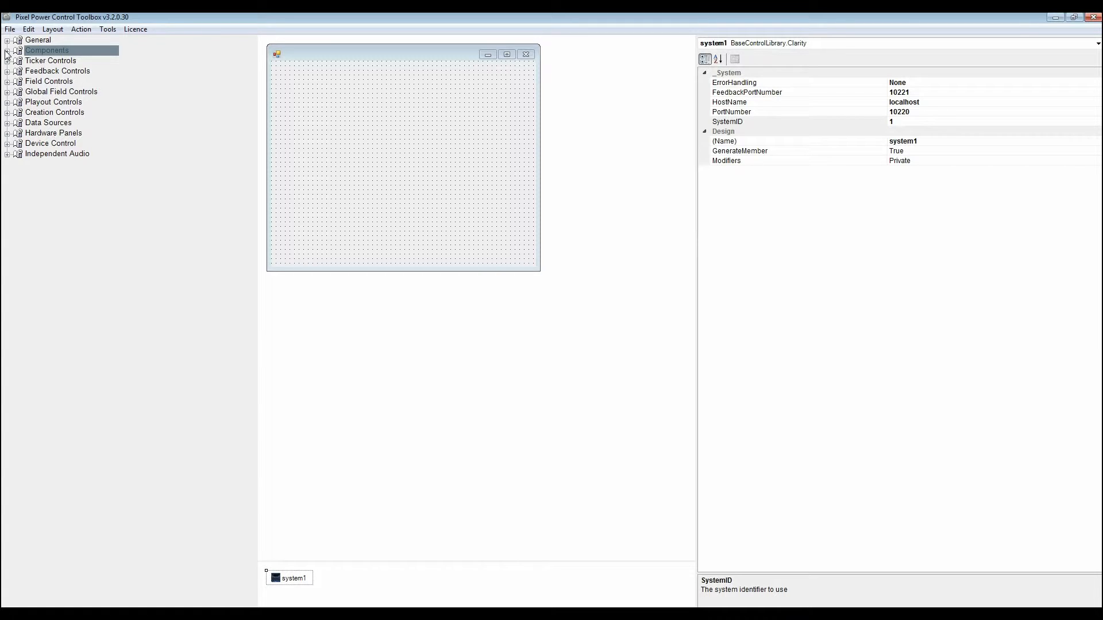
{"action": "left_click", "coordinate": [7, 81]}
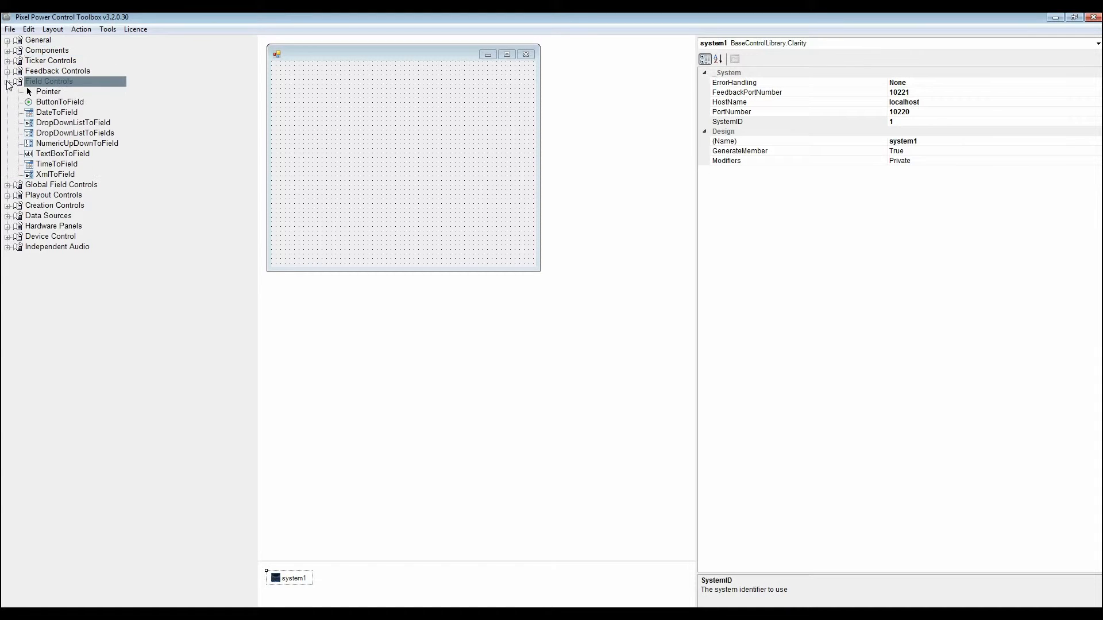
{"action": "left_click", "coordinate": [74, 155]}
{"action": "left_click_drag", "start_coordinate": [75, 160], "coordinate": [291, 86]}
{"action": "left_click", "coordinate": [290, 87]}
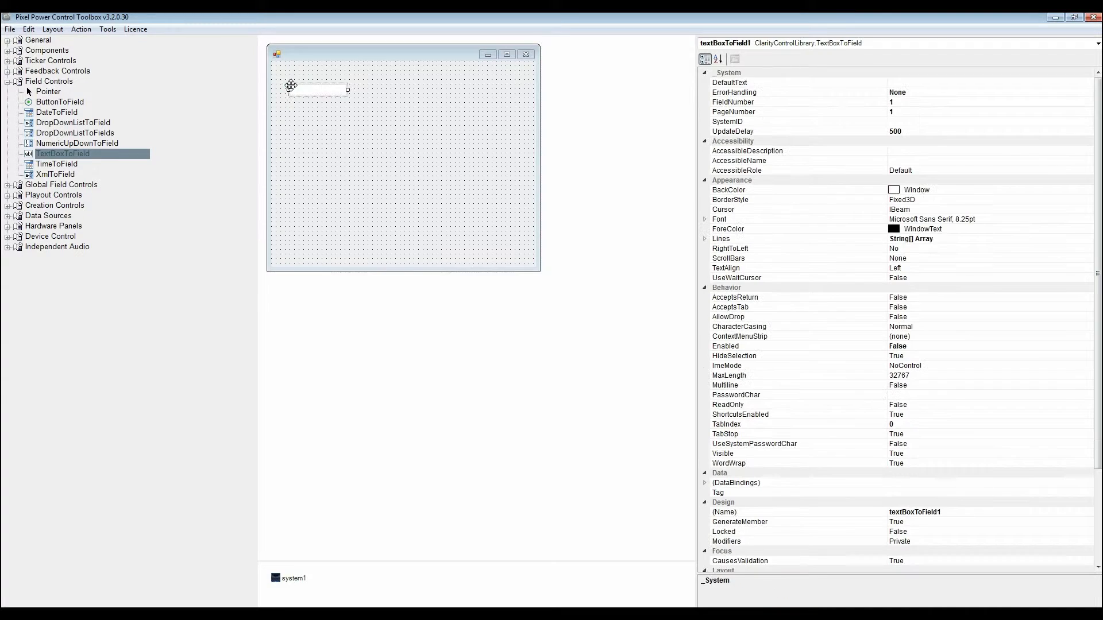
{"action": "left_click_drag", "start_coordinate": [345, 90], "coordinate": [405, 91]}
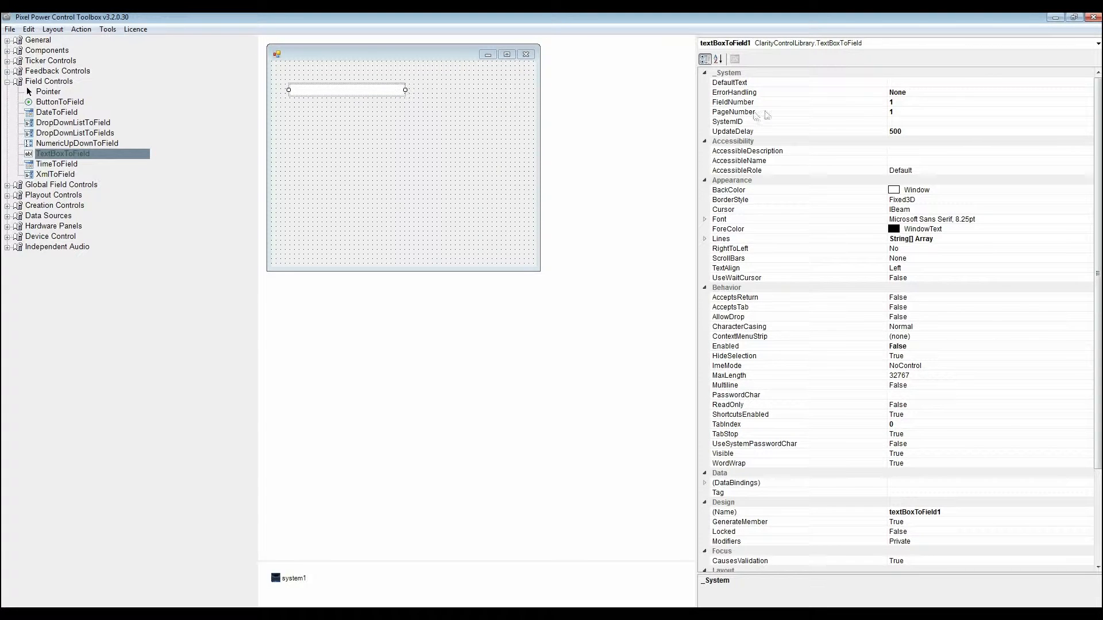
Set the text box's PageNumber to 2 and its SystemID to 1.
{"action": "left_click", "coordinate": [915, 112]}
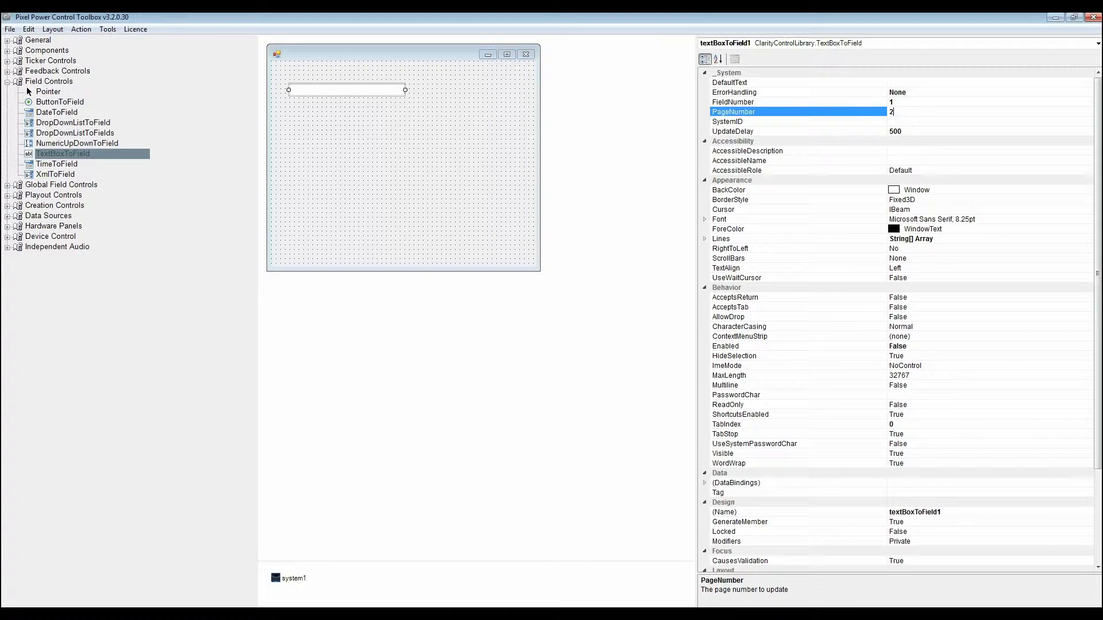
{"action": "key", "text": "Return"}
{"action": "left_click", "coordinate": [902, 121]}
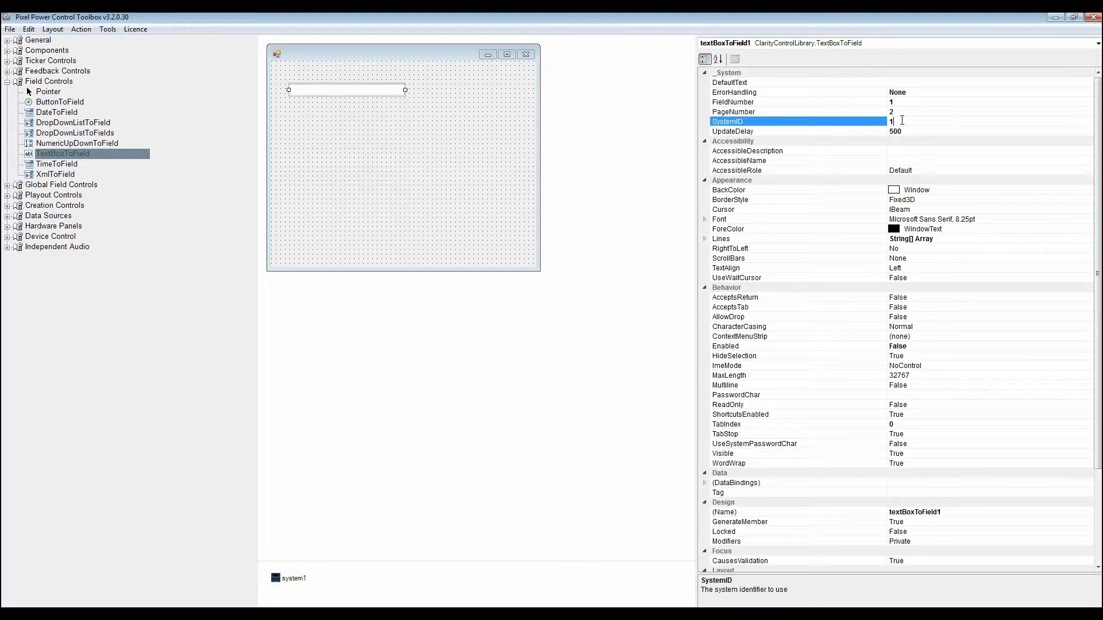
{"action": "type", "text": "1"}
{"action": "key", "text": "Return"}
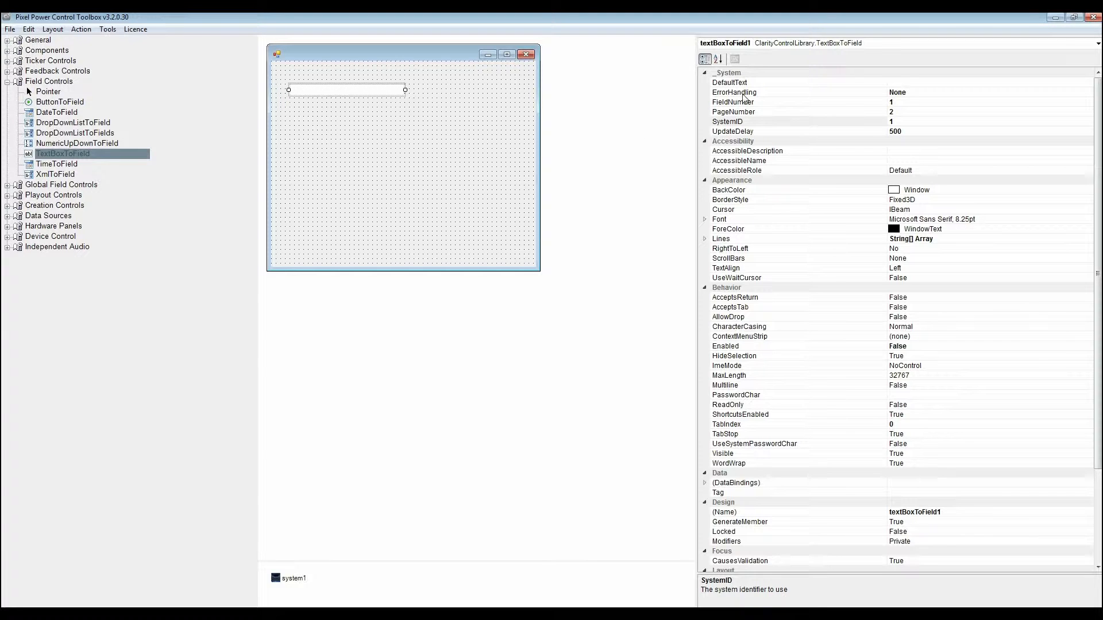
Compare the text box's FieldNumber and PageNumber with the first text field marker on Page 2 in Pixel PREP CG, and return to Control Toolbox.
{"action": "left_click", "coordinate": [756, 103]}
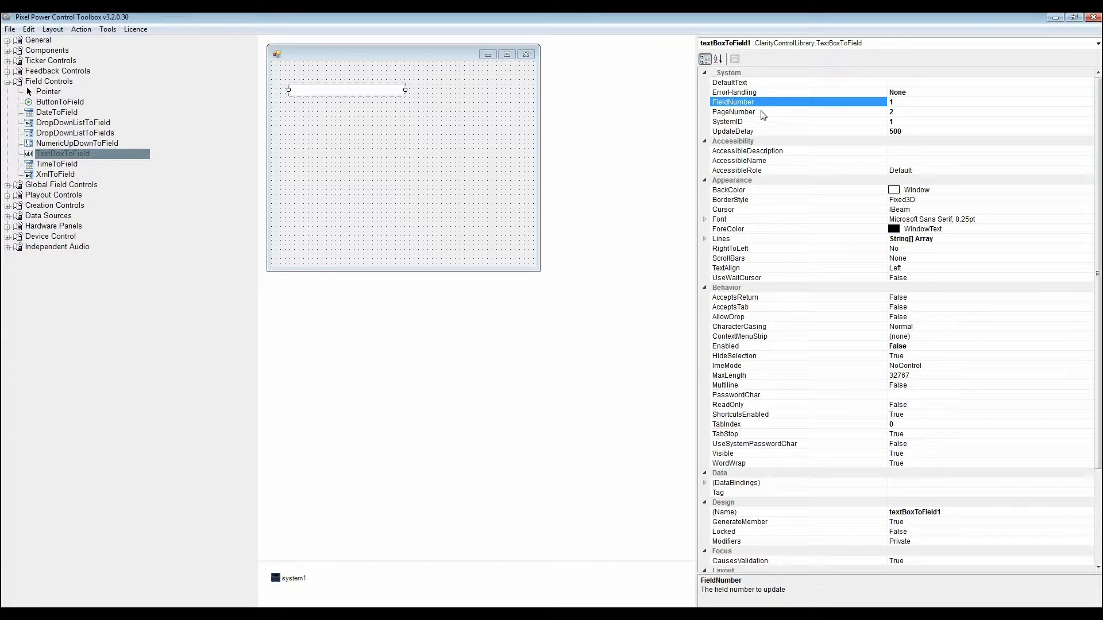
{"action": "left_click", "coordinate": [762, 112]}
{"action": "left_click", "coordinate": [462, 614]}
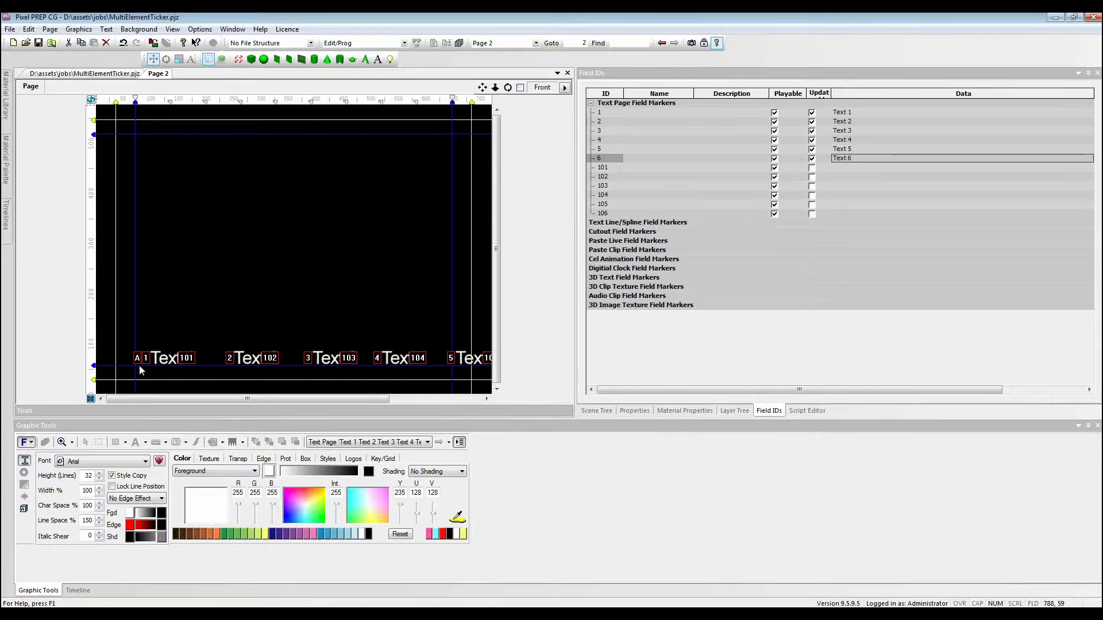
{"action": "left_click", "coordinate": [146, 362]}
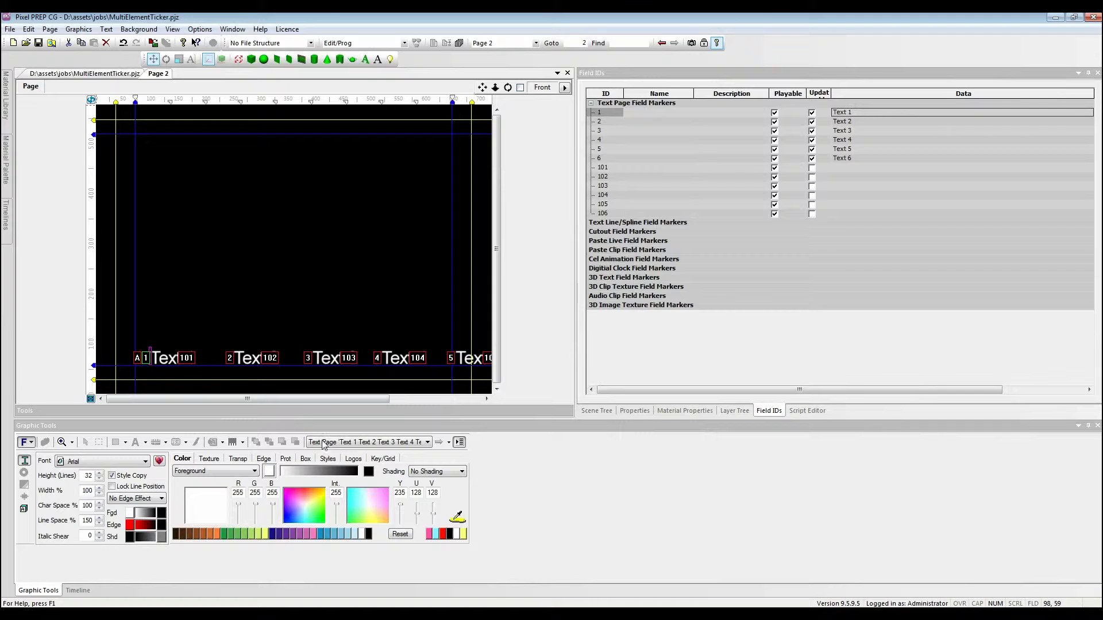
{"action": "left_click", "coordinate": [524, 614]}
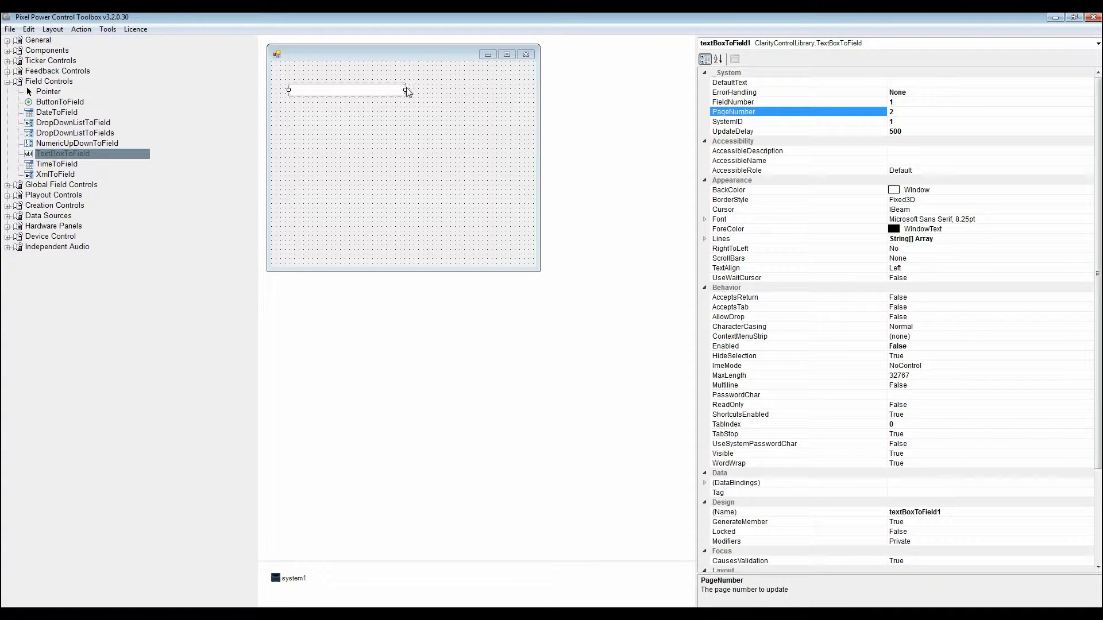
Widen the text box a little more and stack five copies of it beneath, evenly spaced and aligned.
{"action": "left_click_drag", "start_coordinate": [406, 89], "coordinate": [428, 89]}
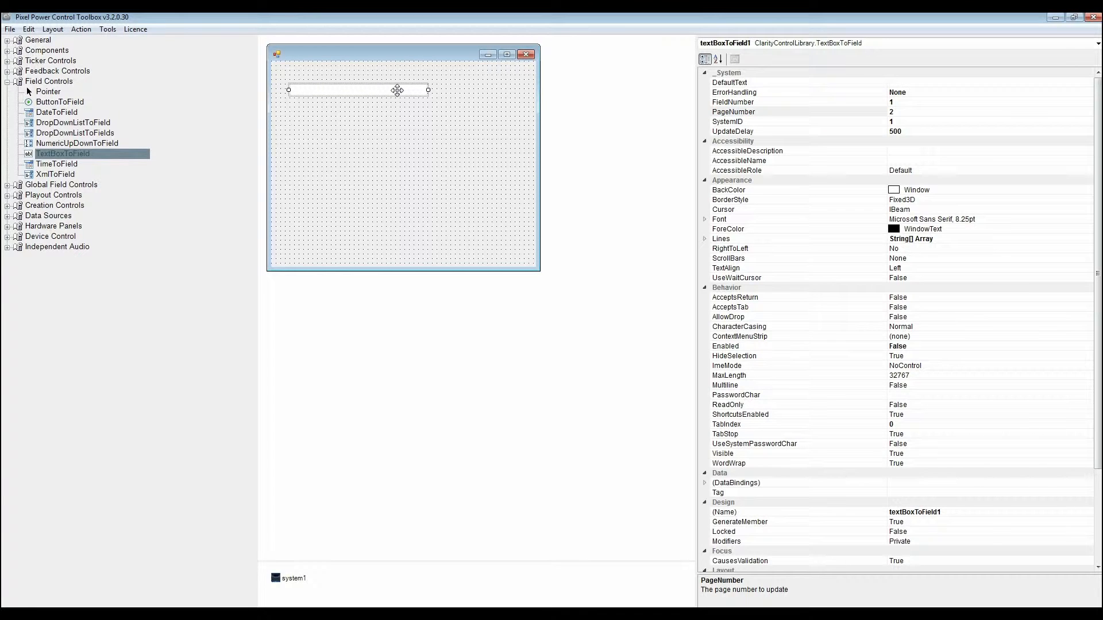
{"action": "key", "text": "ctrl+v"}
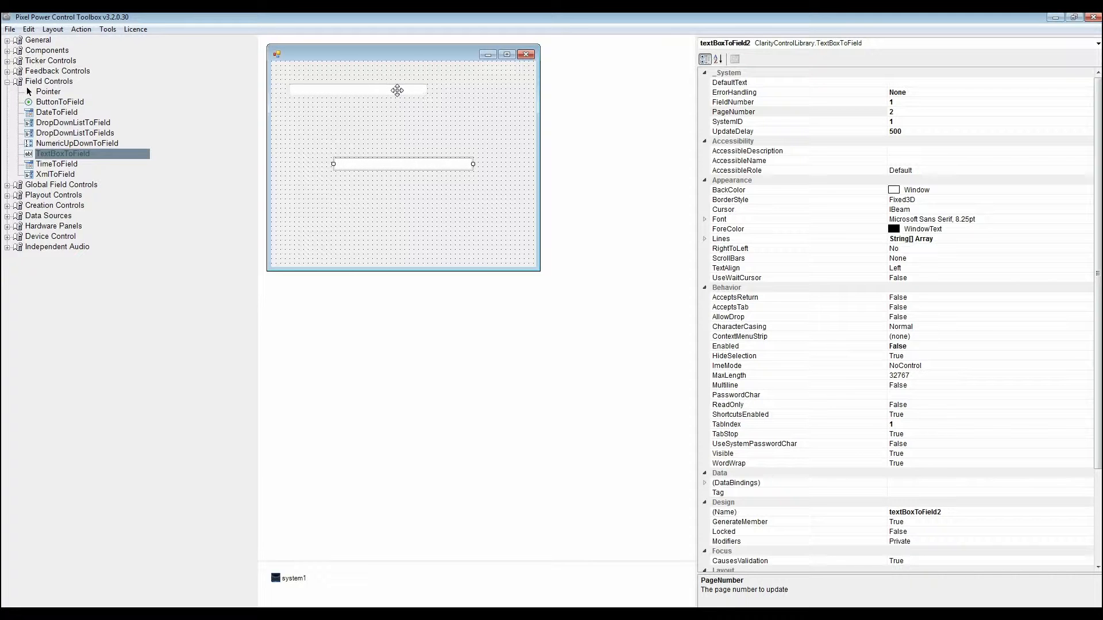
{"action": "left_click_drag", "start_coordinate": [434, 164], "coordinate": [391, 107]}
{"action": "key", "text": "ctrl+v"}
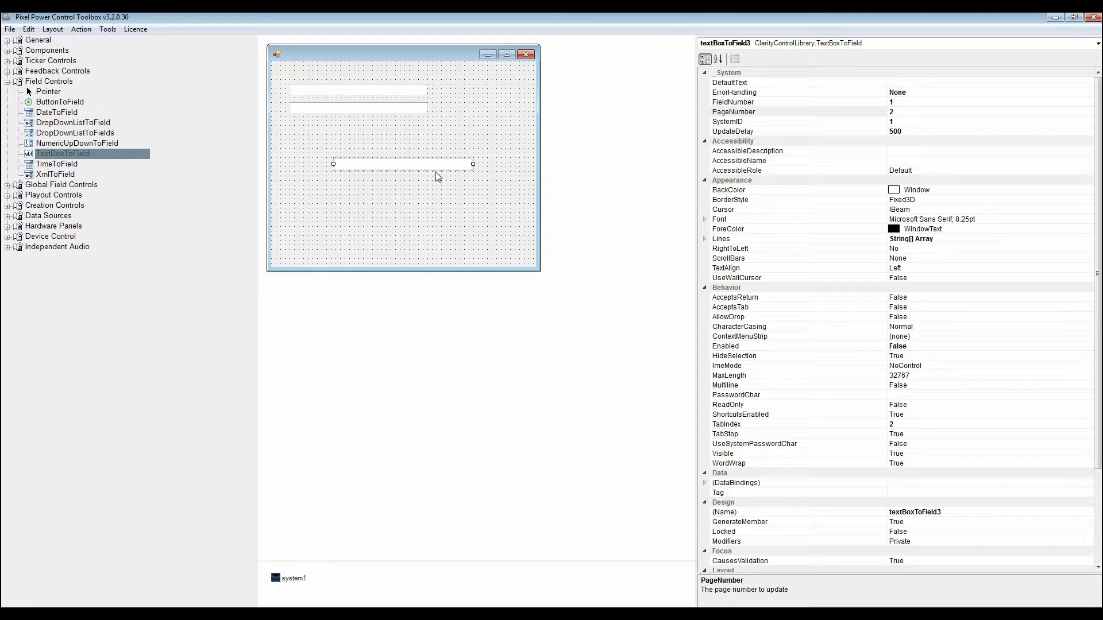
{"action": "left_click_drag", "start_coordinate": [436, 165], "coordinate": [396, 136]}
{"action": "key", "text": "ctrl+v"}
{"action": "mouse_move", "coordinate": [449, 167]}
{"action": "left_mouse_down"}
{"action": "mouse_move", "coordinate": [407, 148]}
{"action": "mouse_move", "coordinate": [422, 170]}
{"action": "mouse_move", "coordinate": [409, 169]}
{"action": "mouse_move", "coordinate": [435, 181]}
{"action": "left_mouse_up"}
{"action": "key", "text": "ctrl+v"}
{"action": "key", "text": "ctrl+v"}
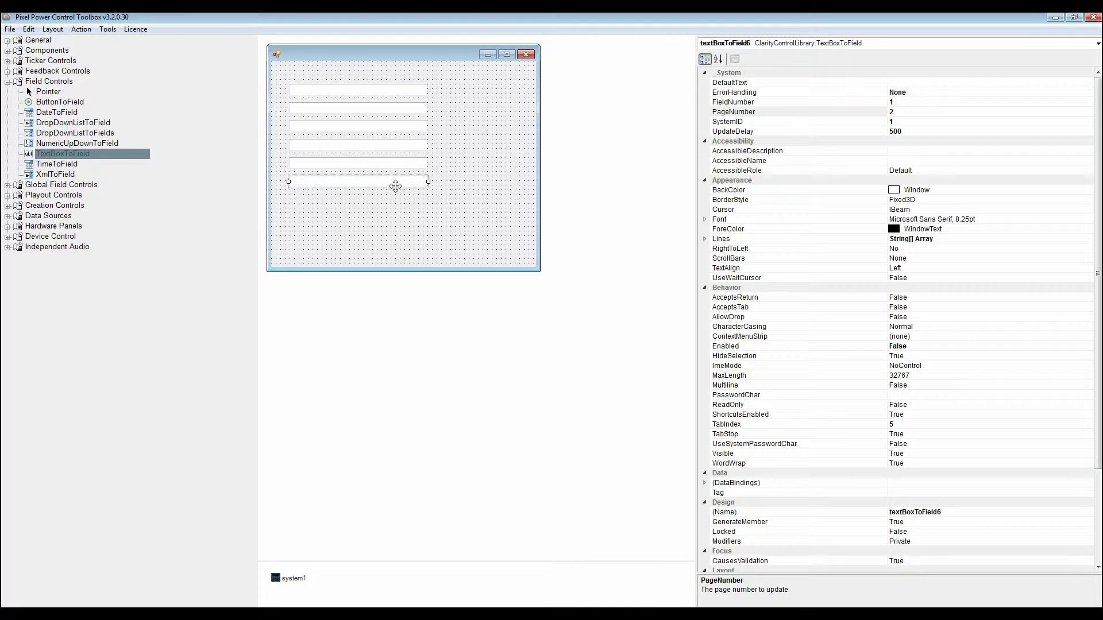
Continue the FieldNumber sequence from the first text box on the second and third ones, giving the third FieldNumber 3.
{"action": "left_click", "coordinate": [412, 87]}
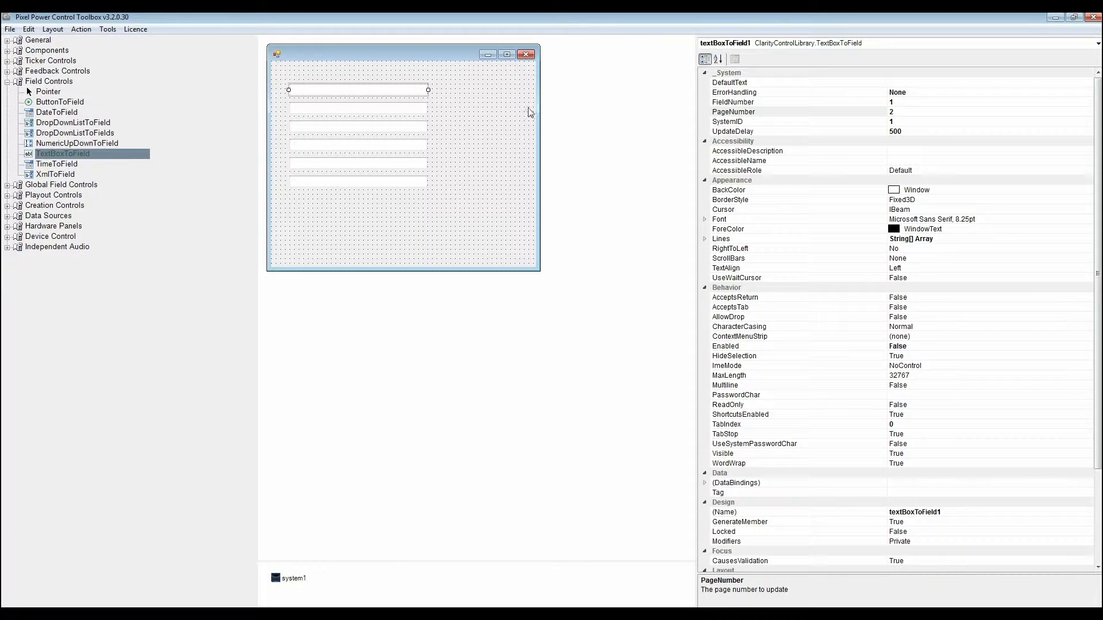
{"action": "left_click", "coordinate": [759, 102]}
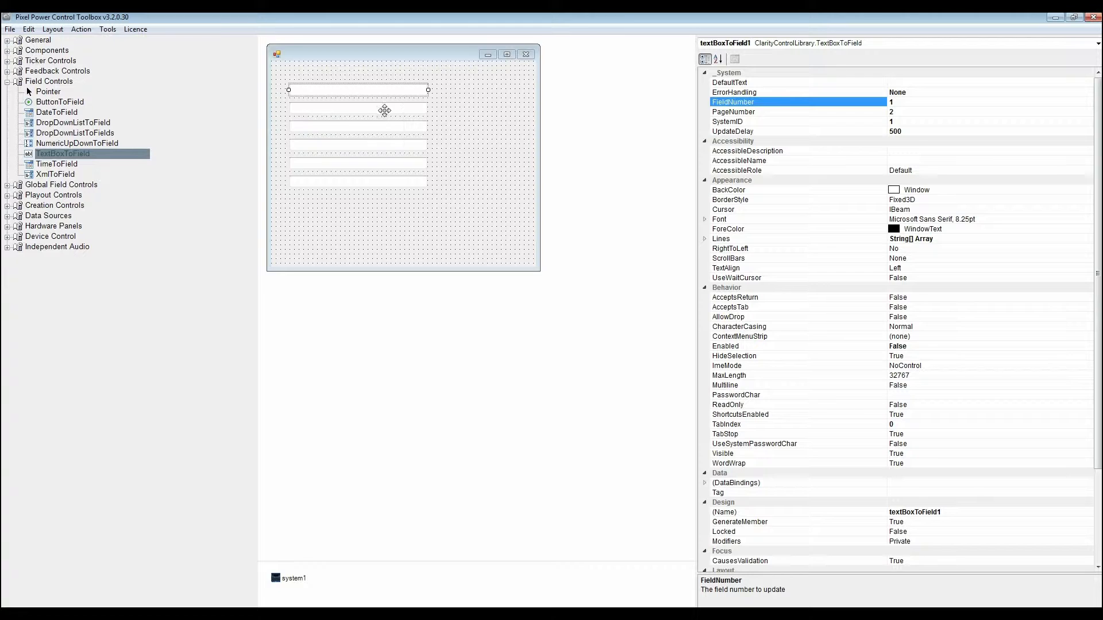
{"action": "left_click", "coordinate": [385, 109]}
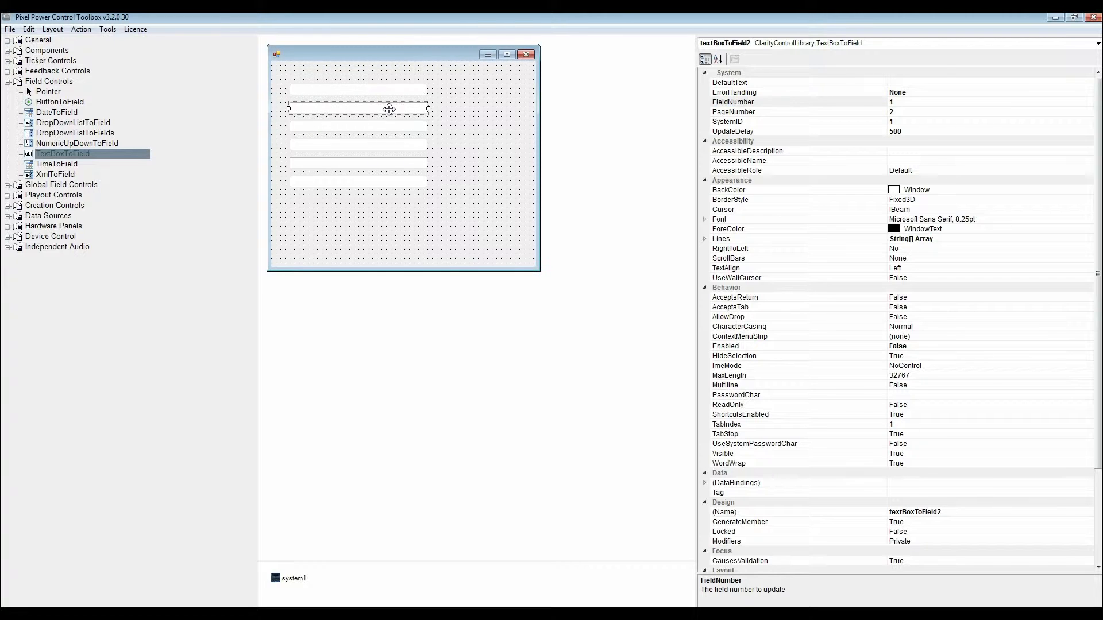
{"action": "left_click", "coordinate": [915, 103]}
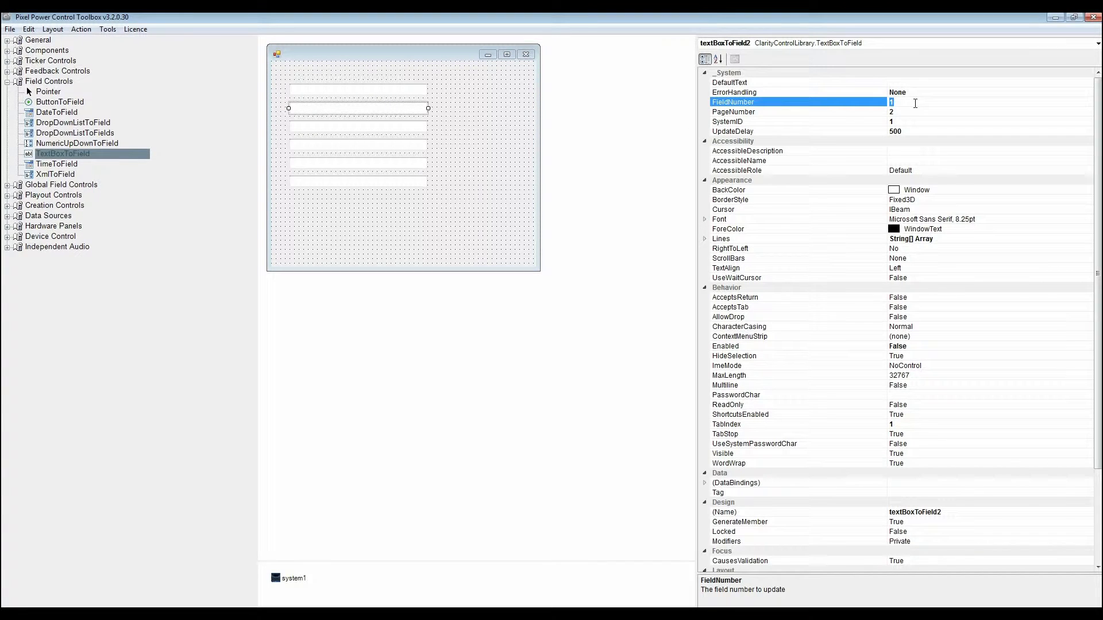
{"action": "left_click", "coordinate": [365, 128]}
{"action": "left_click", "coordinate": [898, 104]}
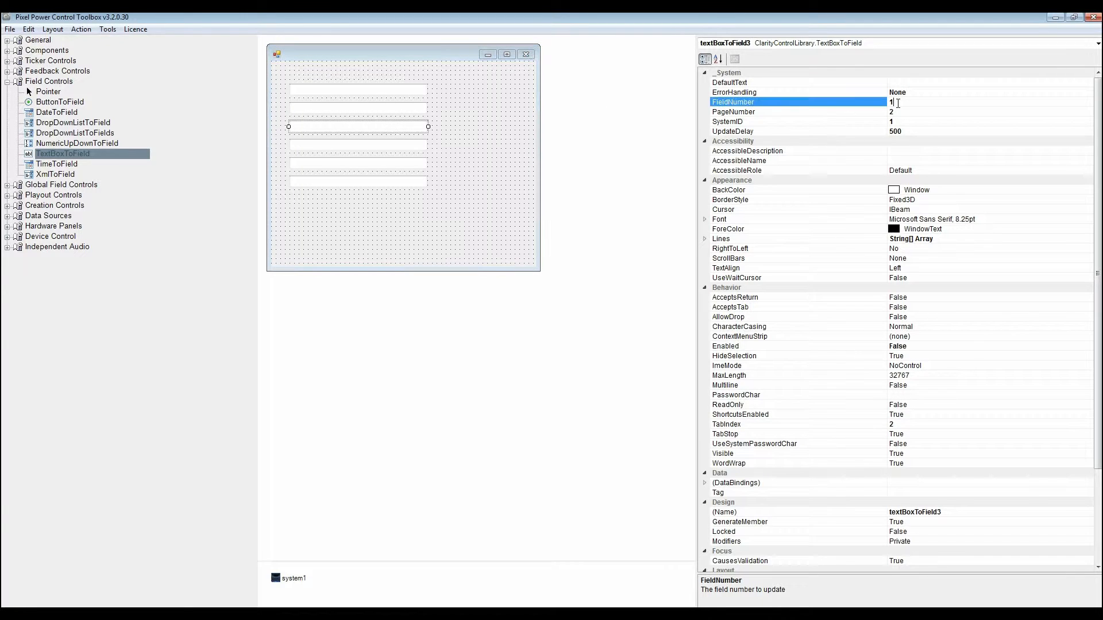
{"action": "type", "text": "3"}
Number the remaining three text boxes consecutively, giving the fifth FieldNumber 5 and the sixth FieldNumber 6.
{"action": "left_click", "coordinate": [360, 146]}
{"action": "left_click", "coordinate": [905, 103]}
{"action": "left_click", "coordinate": [404, 164]}
{"action": "double_click", "coordinate": [898, 104]}
{"action": "type", "text": "5"}
{"action": "left_click", "coordinate": [421, 182]}
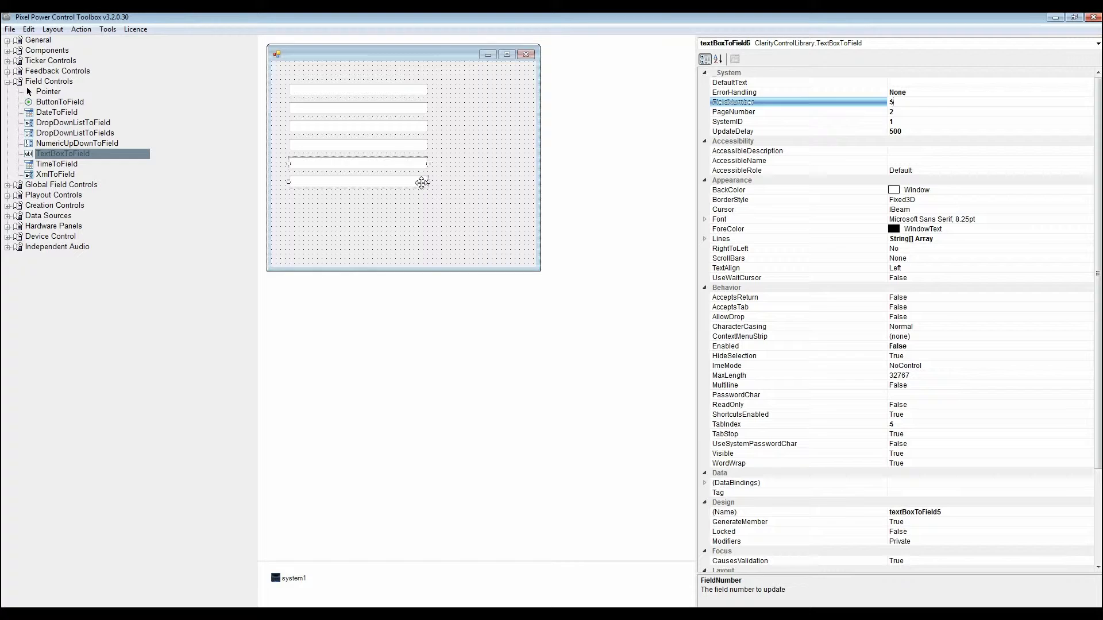
{"action": "left_click", "coordinate": [368, 164]}
{"action": "left_click", "coordinate": [373, 179]}
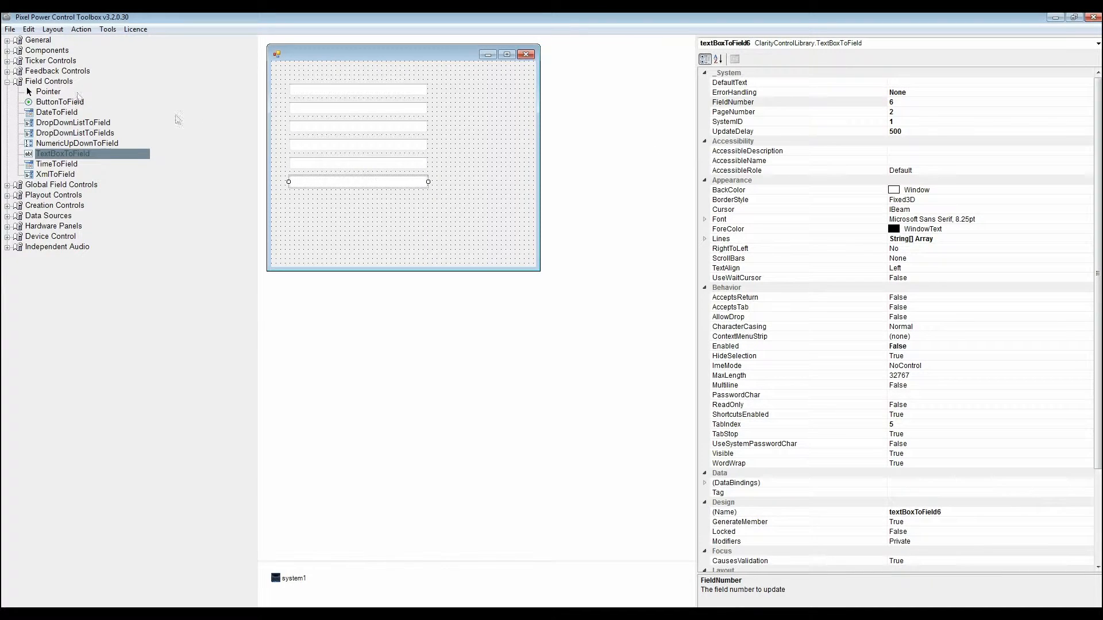
Add a CueTakePageButton control below the stack of text boxes on the form.
{"action": "left_click", "coordinate": [7, 82]}
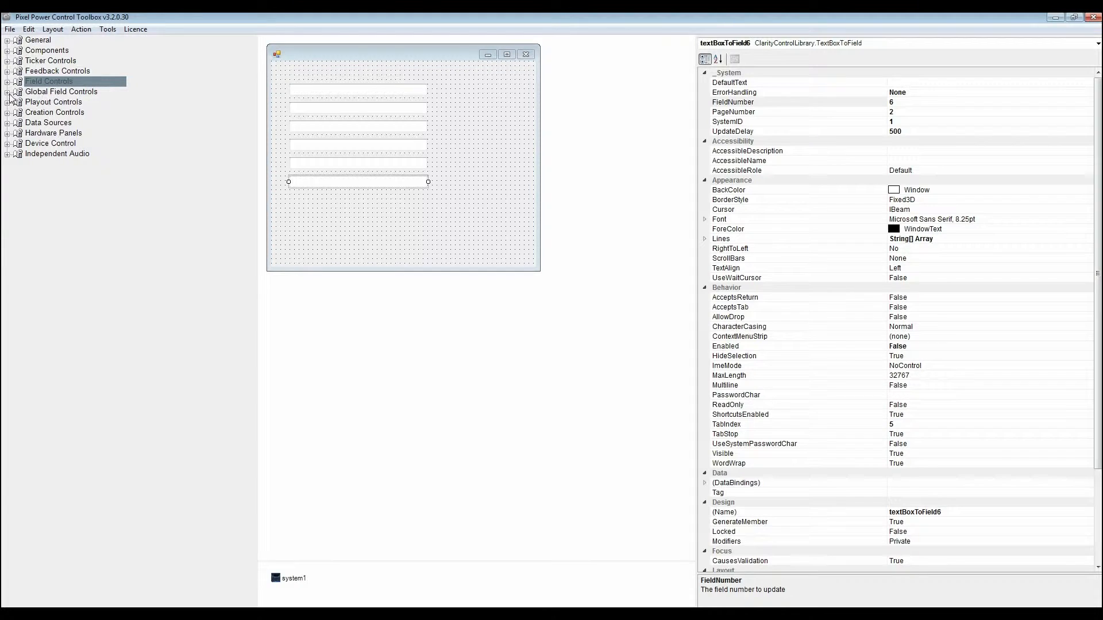
{"action": "left_click", "coordinate": [7, 103]}
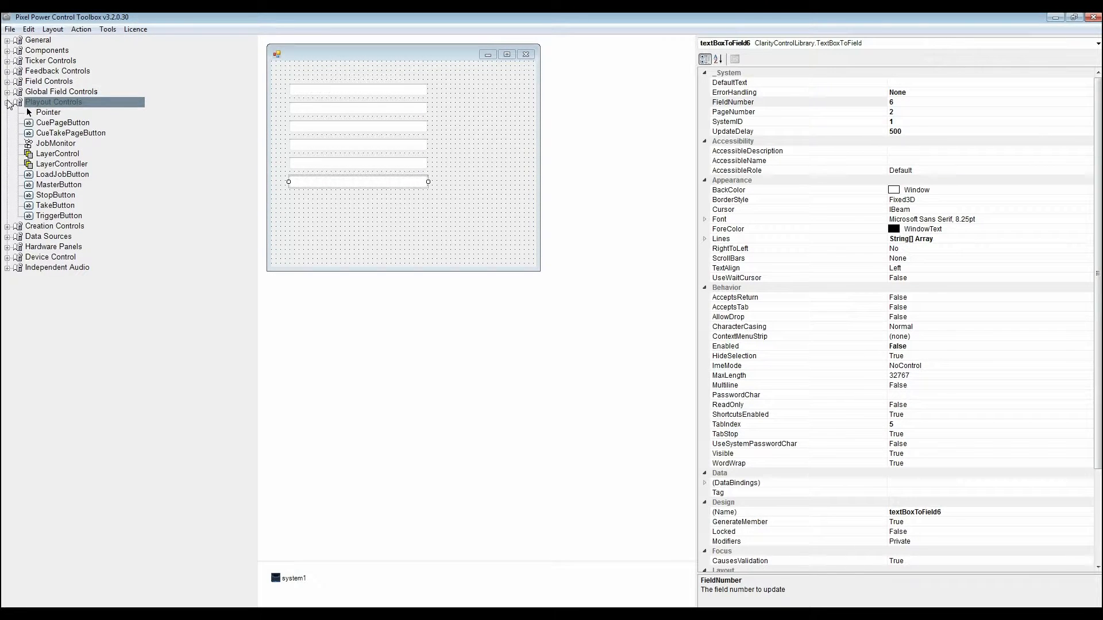
{"action": "left_click", "coordinate": [70, 135]}
{"action": "left_click_drag", "start_coordinate": [70, 136], "coordinate": [373, 255]}
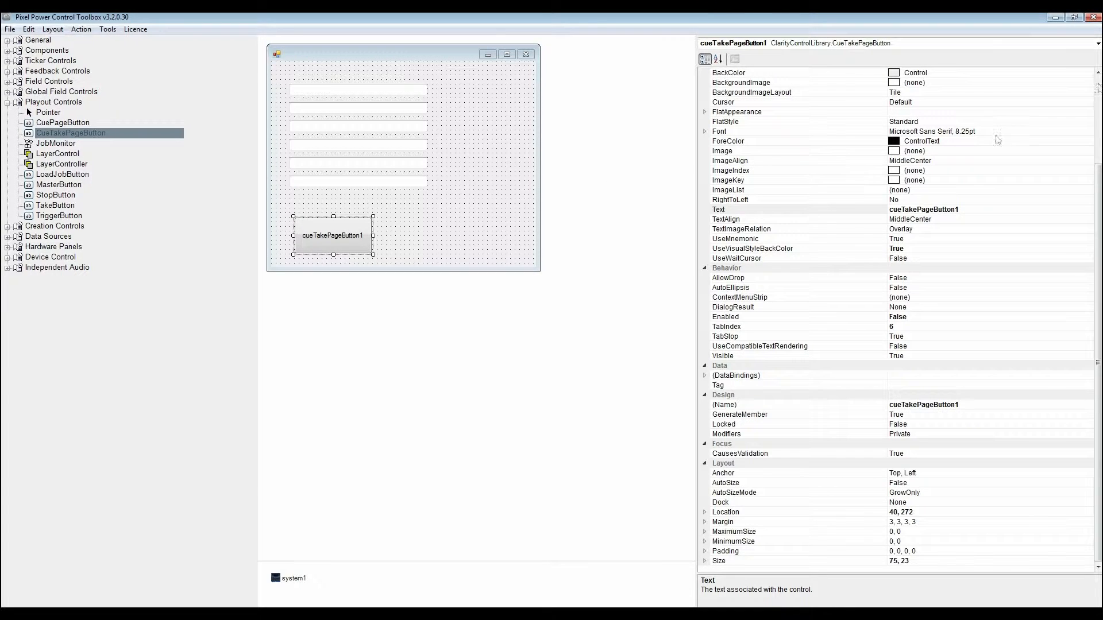
Set the CueTakePageButton's PageNumbers to 2 and its SystemID to 1.
{"action": "left_click_drag", "start_coordinate": [1097, 173], "coordinate": [1097, 85]}
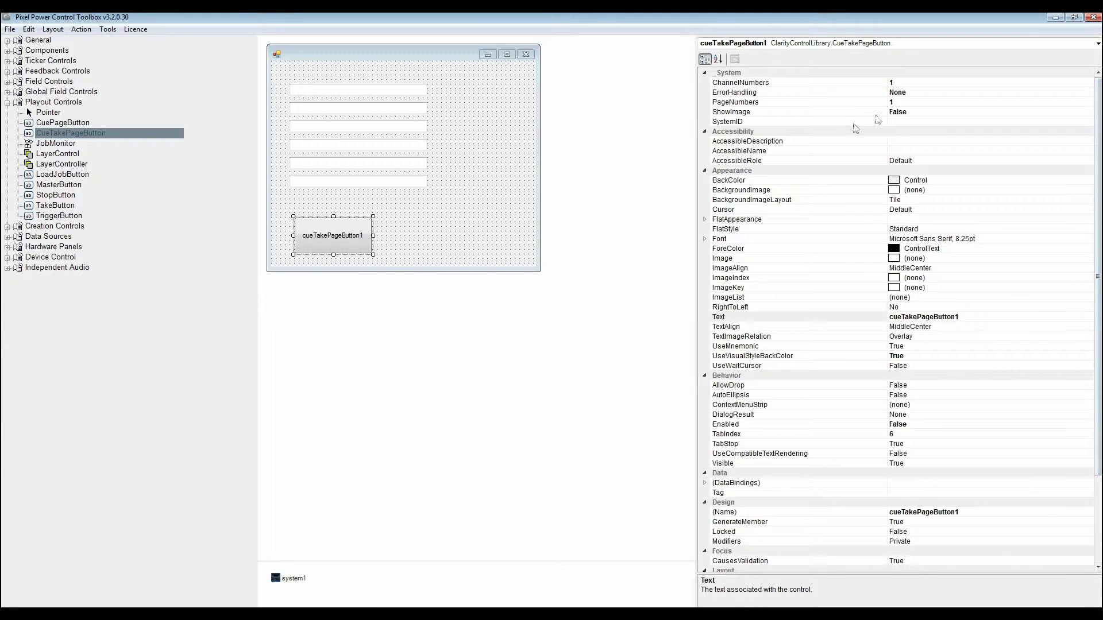
{"action": "left_click", "coordinate": [914, 102]}
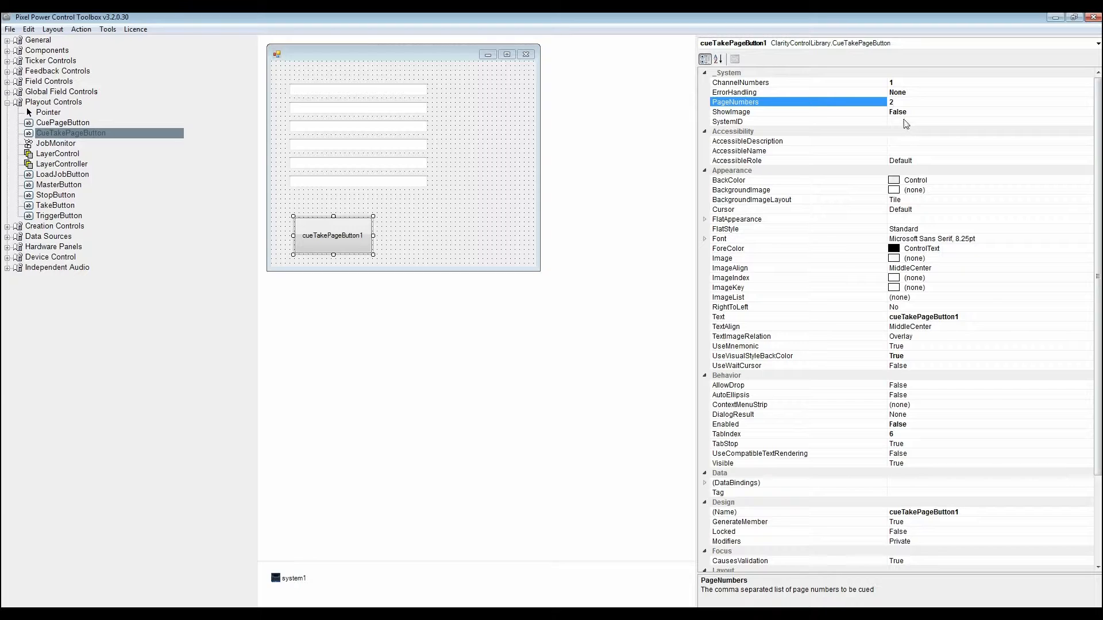
{"action": "left_click", "coordinate": [906, 121]}
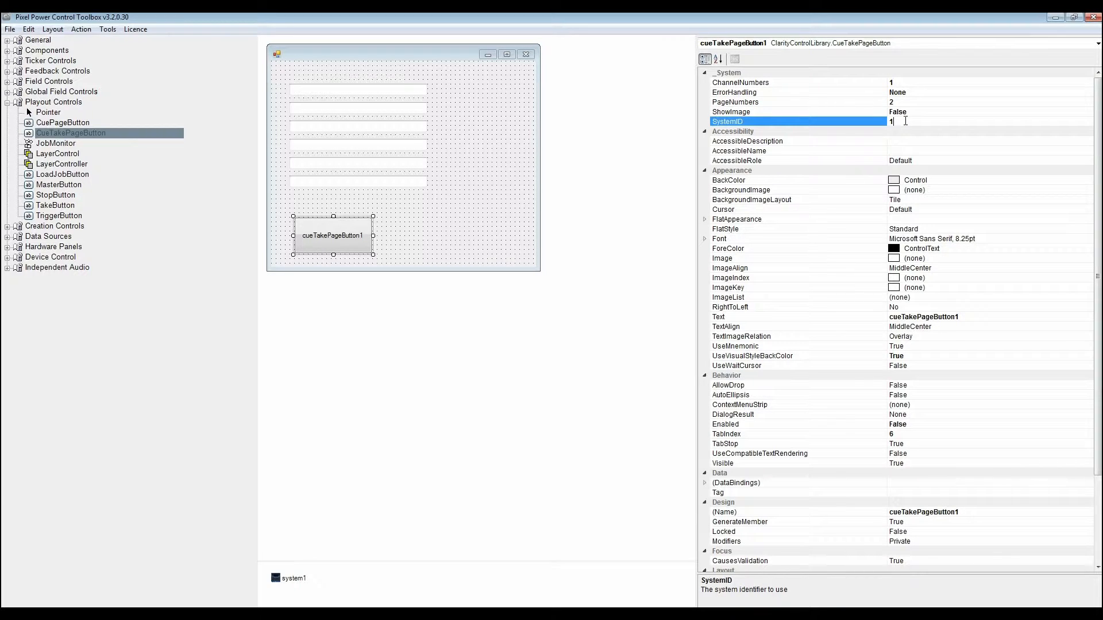
{"action": "left_click", "coordinate": [738, 171]}
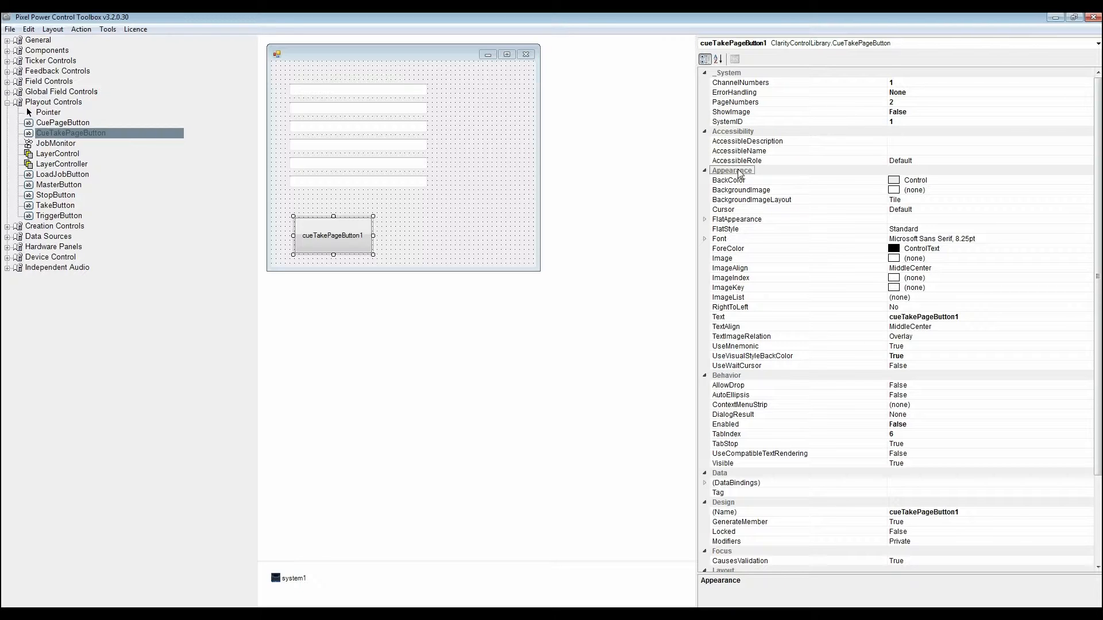
Change the CueTakePageButton's text to "Take Ticker".
{"action": "left_click", "coordinate": [960, 317]}
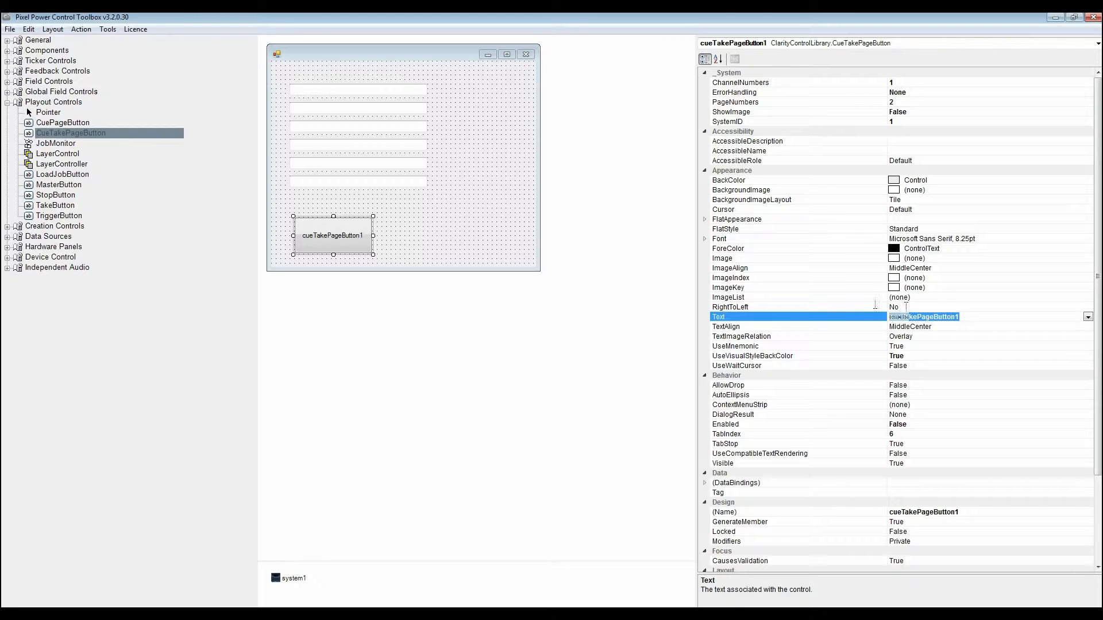
{"action": "type", "text": "Ta"}
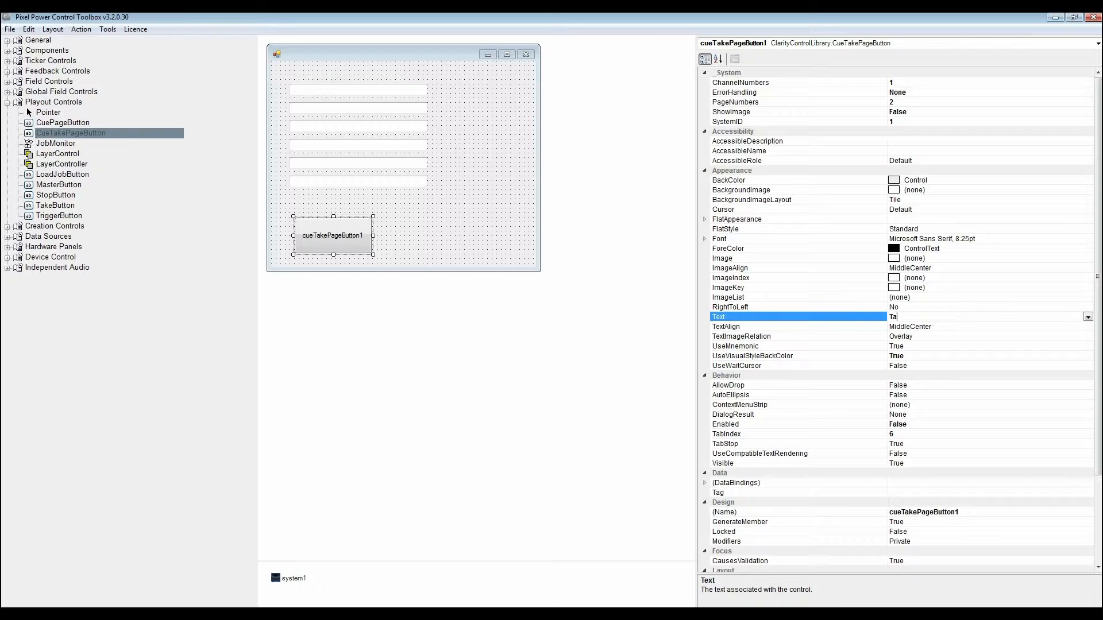
{"action": "type", "text": "ke Ticker"}
{"action": "key", "text": "Return"}
Add a TriggerButton beside the upper text boxes and set its SystemID to 1 and TriggerLetter to 5.
{"action": "left_click", "coordinate": [31, 216]}
{"action": "left_click_drag", "start_coordinate": [30, 217], "coordinate": [471, 100]}
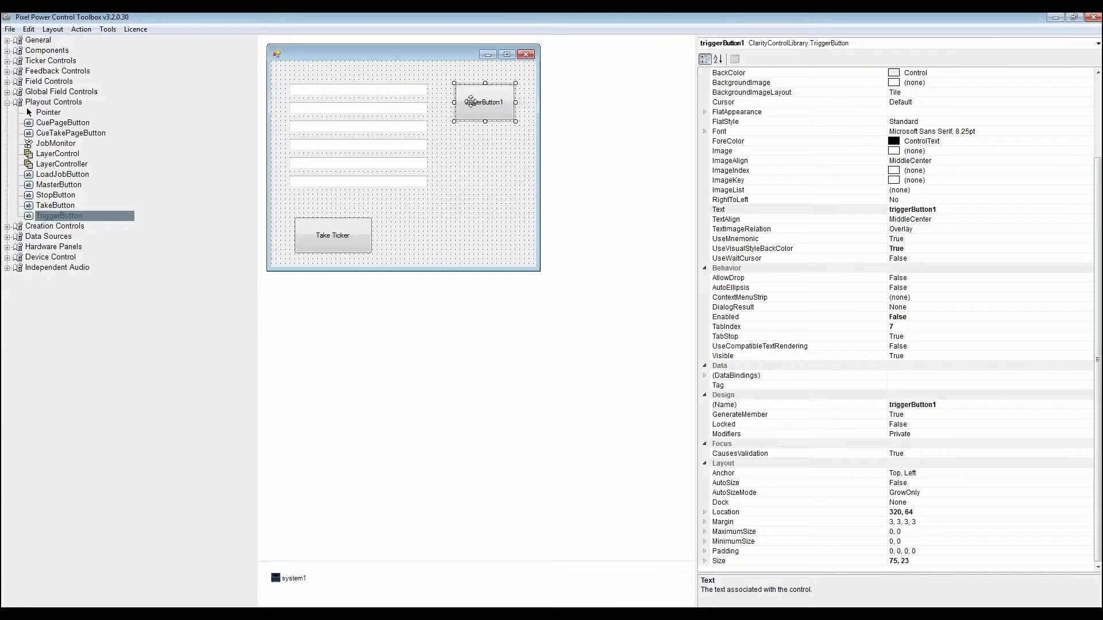
{"action": "left_click_drag", "start_coordinate": [1098, 181], "coordinate": [1098, 91]}
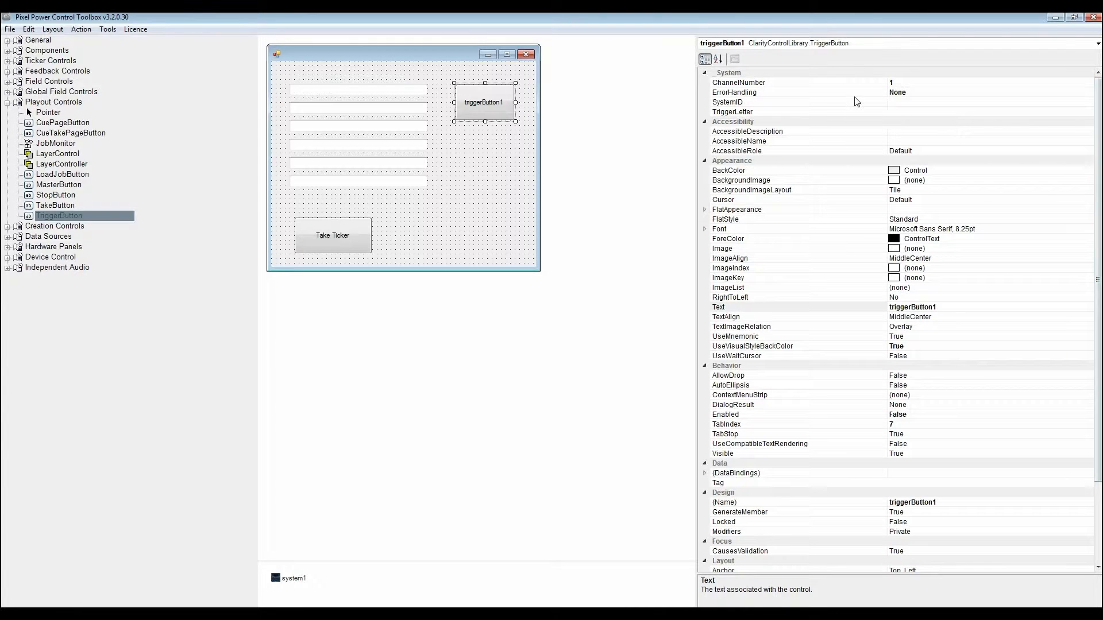
{"action": "left_click", "coordinate": [899, 102]}
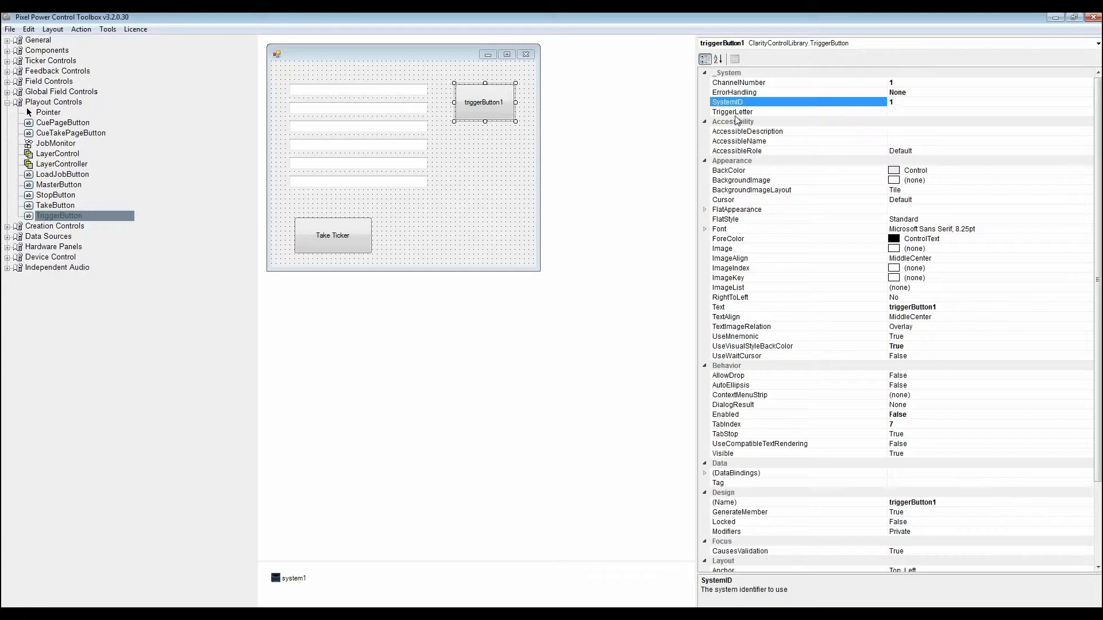
{"action": "left_click", "coordinate": [797, 113]}
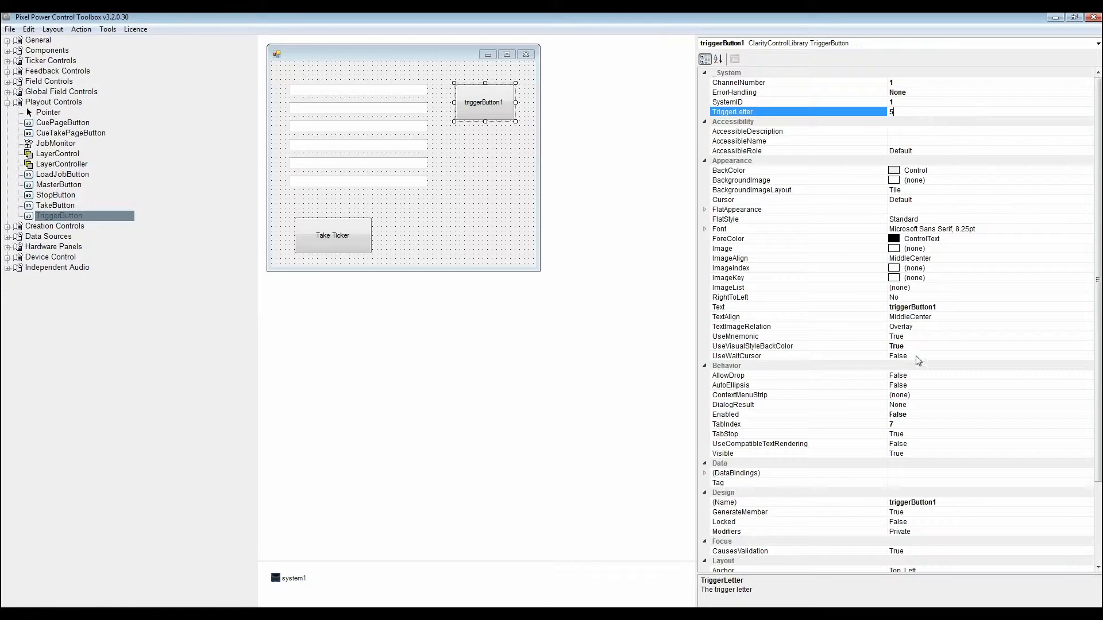
Change the trigger button's text to "ON".
{"action": "left_click", "coordinate": [725, 164]}
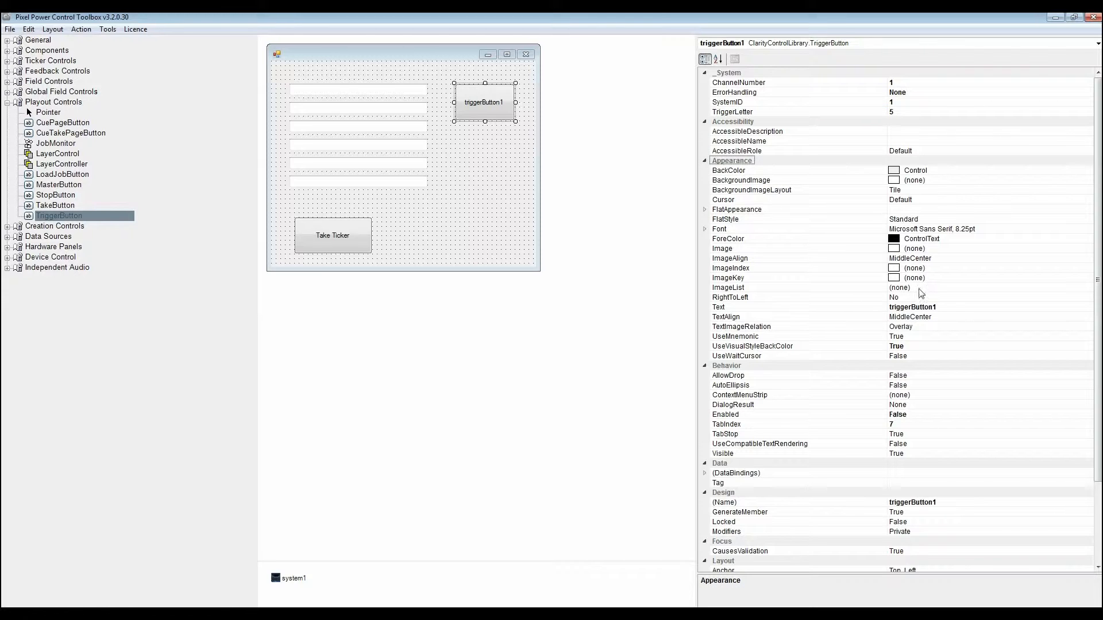
{"action": "left_click", "coordinate": [953, 308]}
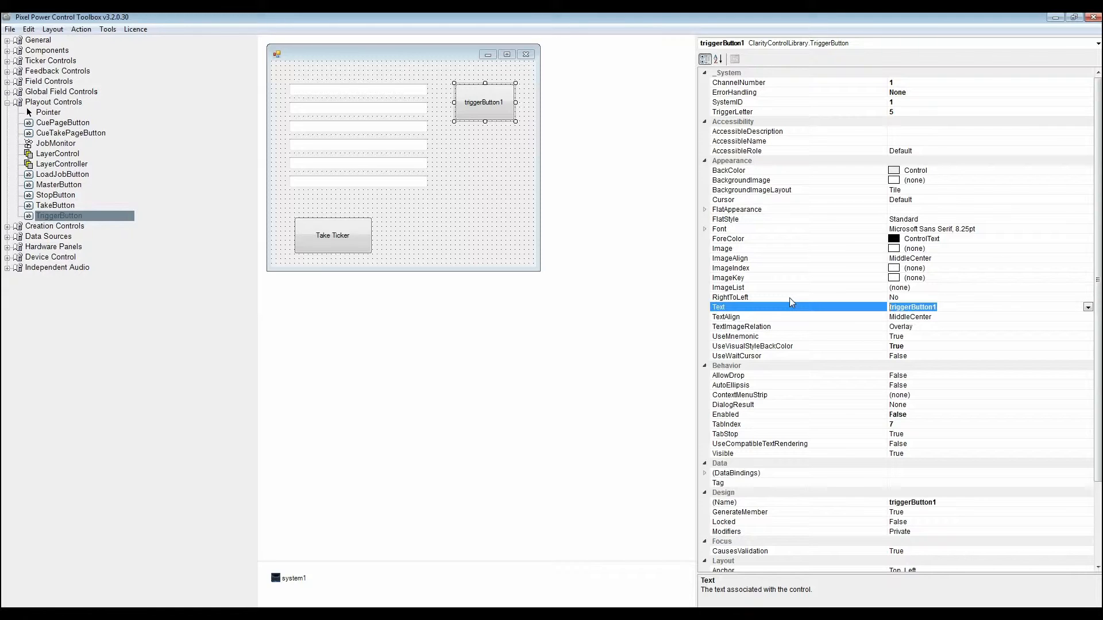
{"action": "type", "text": "ON"}
Set the ON button's font to Microsoft Sans Serif, Bold, size 14.
{"action": "left_click", "coordinate": [961, 230]}
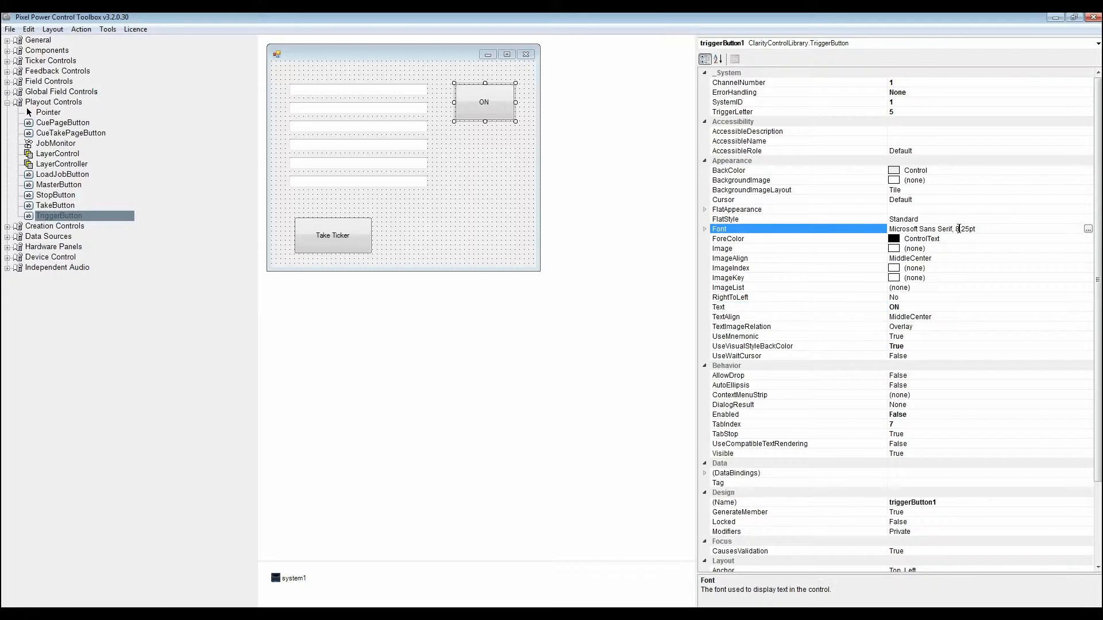
{"action": "left_click", "coordinate": [1088, 231]}
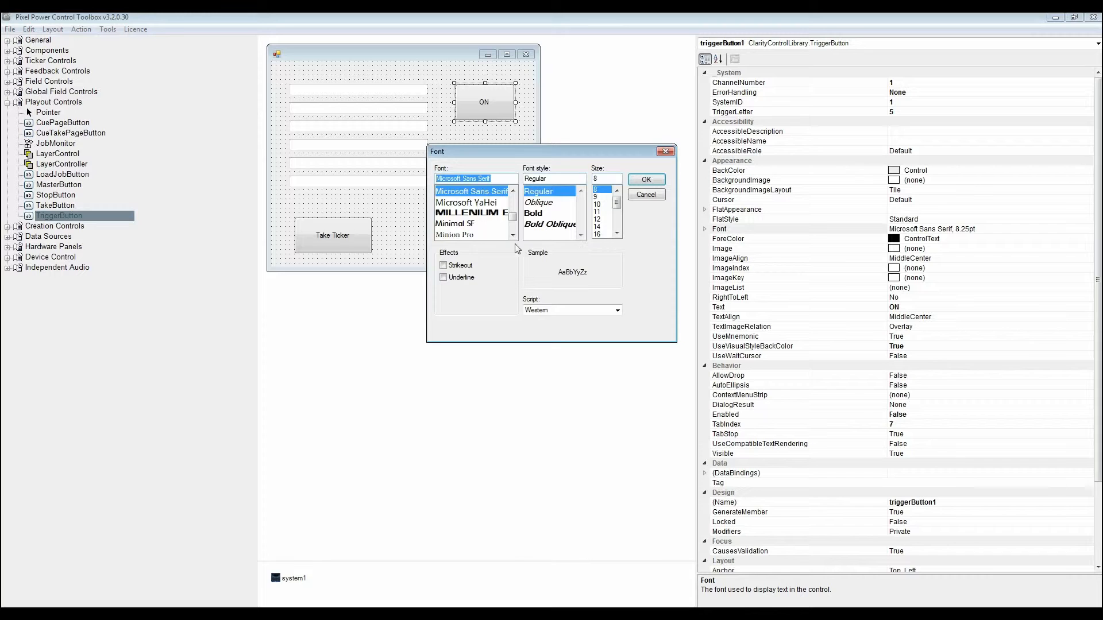
{"action": "left_click", "coordinate": [534, 215]}
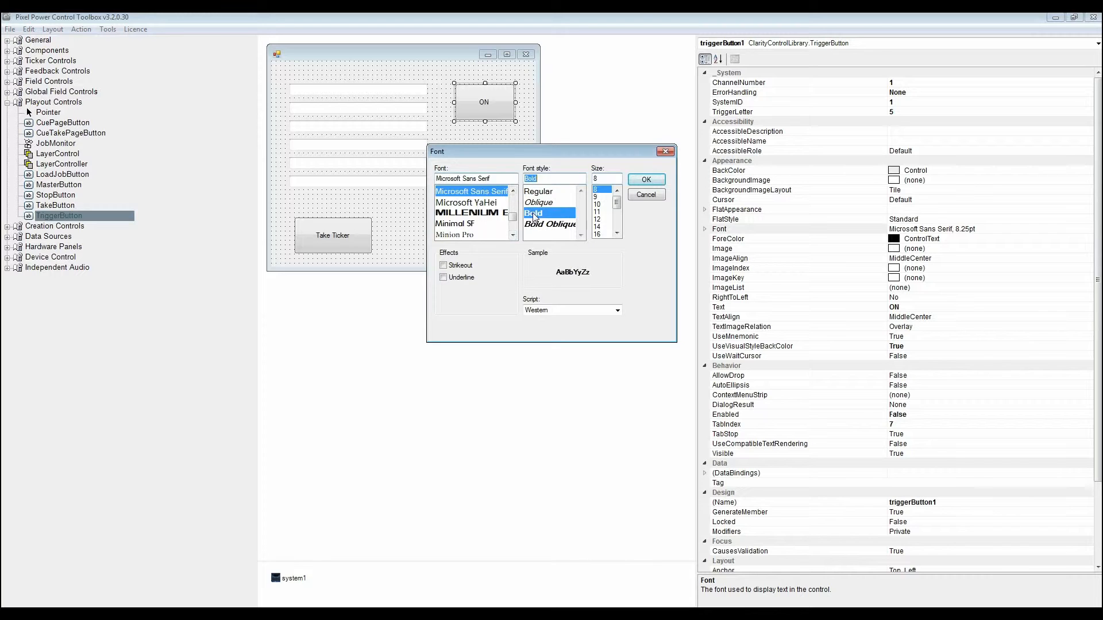
{"action": "left_click", "coordinate": [597, 227]}
{"action": "left_click", "coordinate": [635, 182]}
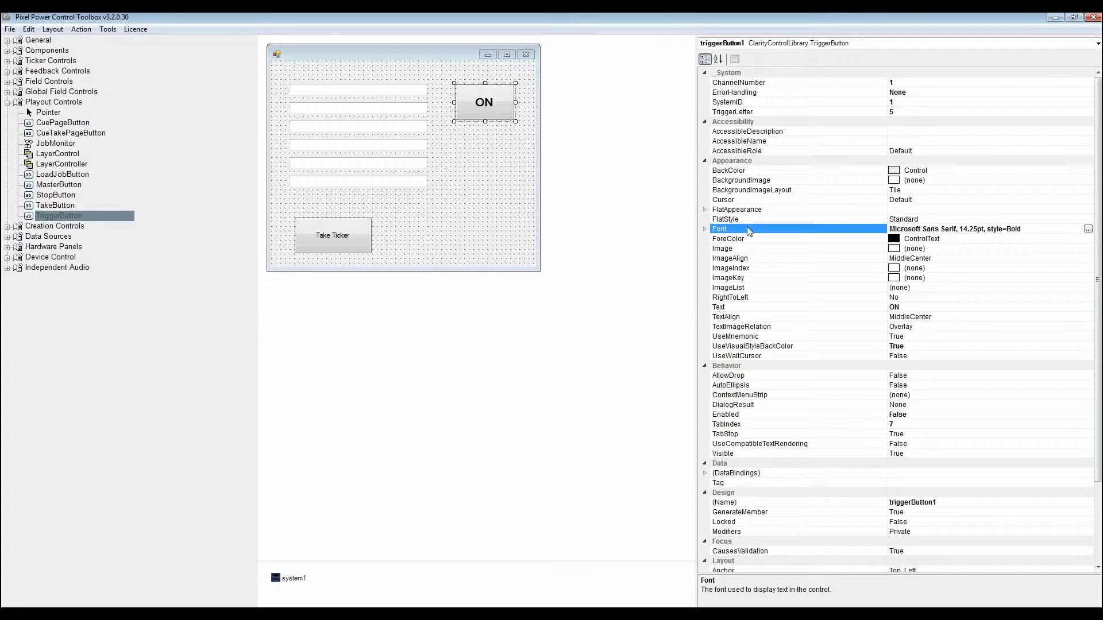
Set the ON button's background colour to Lime from the custom palette.
{"action": "left_click", "coordinate": [949, 172]}
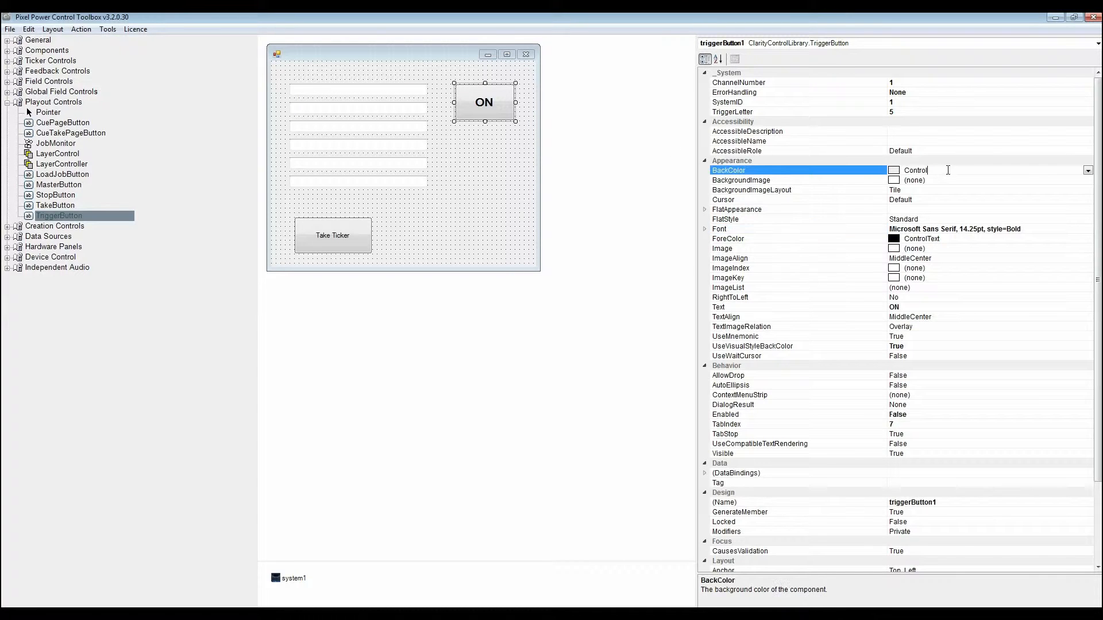
{"action": "left_click", "coordinate": [1087, 170]}
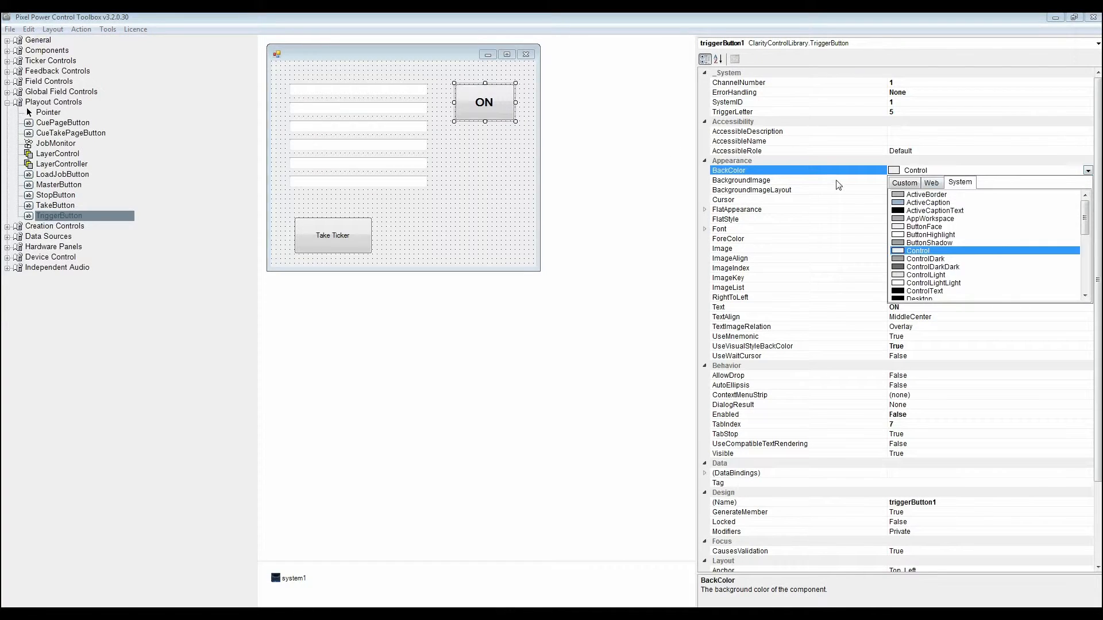
{"action": "left_click", "coordinate": [904, 183]}
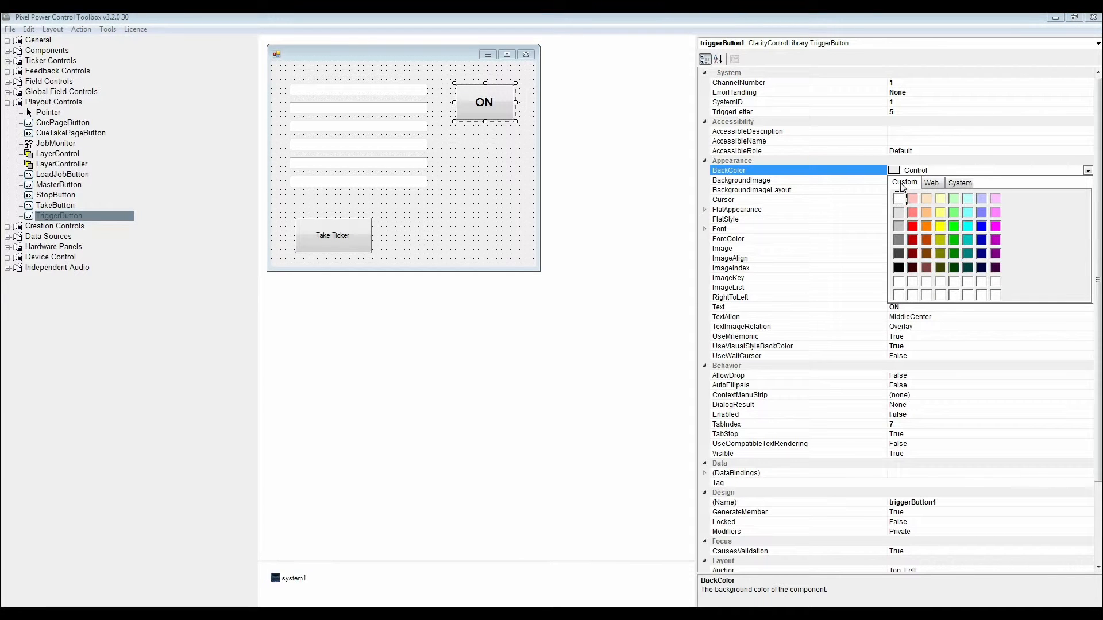
{"action": "left_click", "coordinate": [954, 226]}
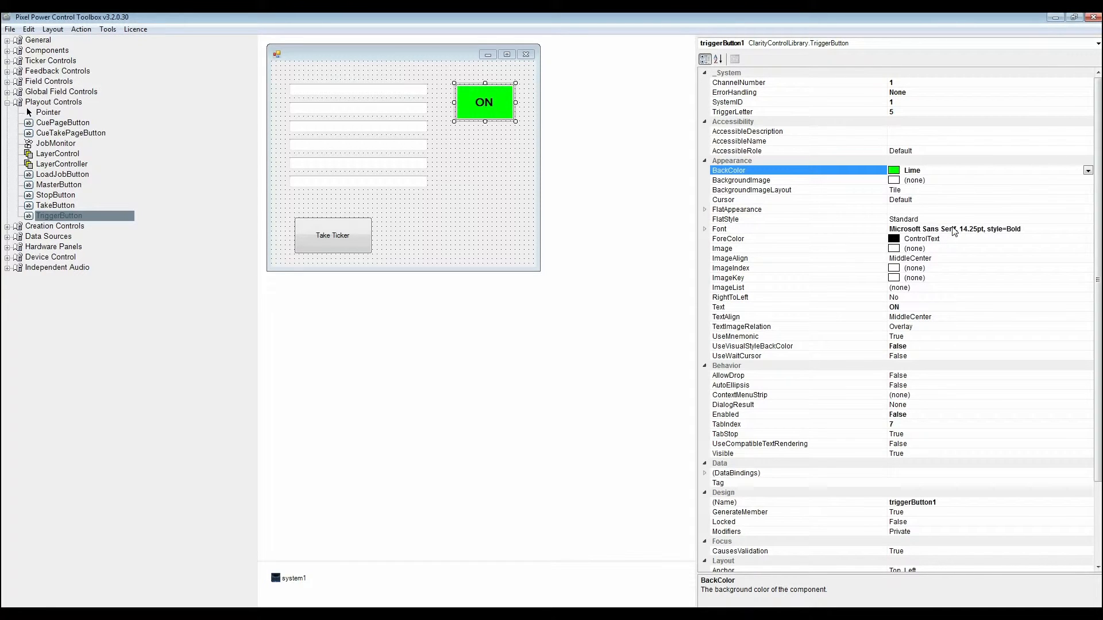
Duplicate the ON button, place the copy directly below it and set the copy's TriggerLetter to 6.
{"action": "left_click", "coordinate": [480, 101]}
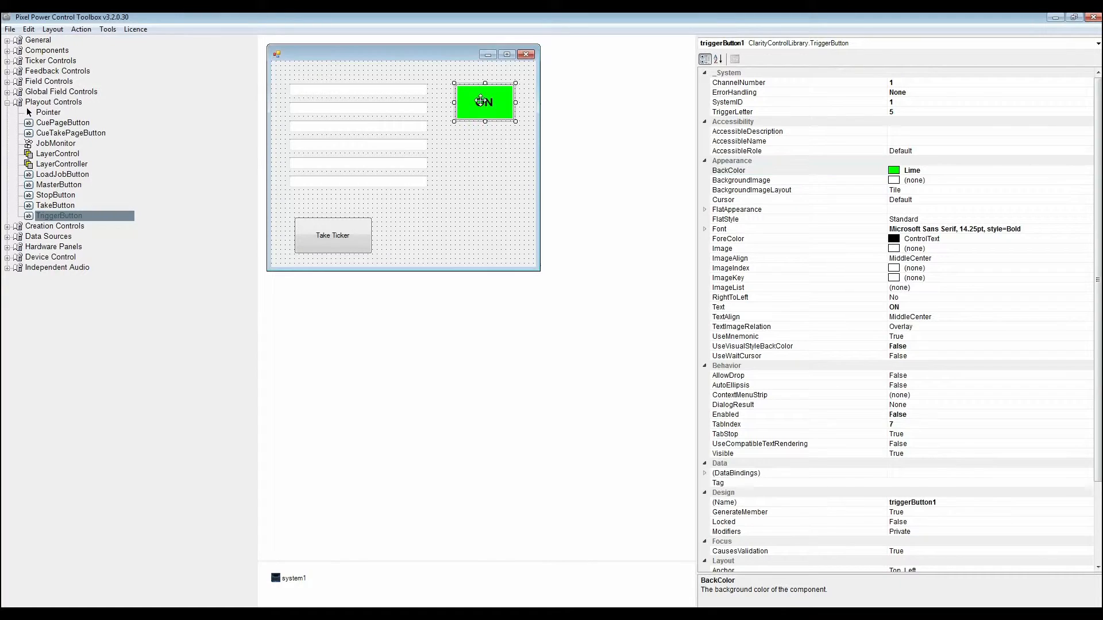
{"action": "key", "text": "ctrl+c"}
{"action": "key", "text": "ctrl+v"}
{"action": "left_click_drag", "start_coordinate": [416, 163], "coordinate": [497, 157]}
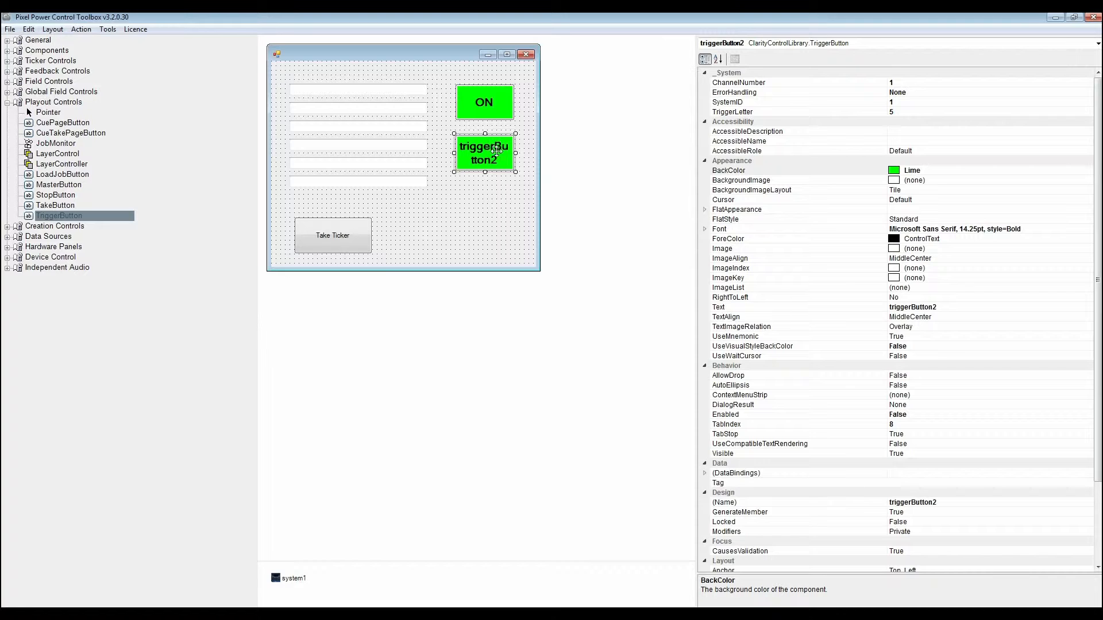
{"action": "left_click", "coordinate": [906, 110]}
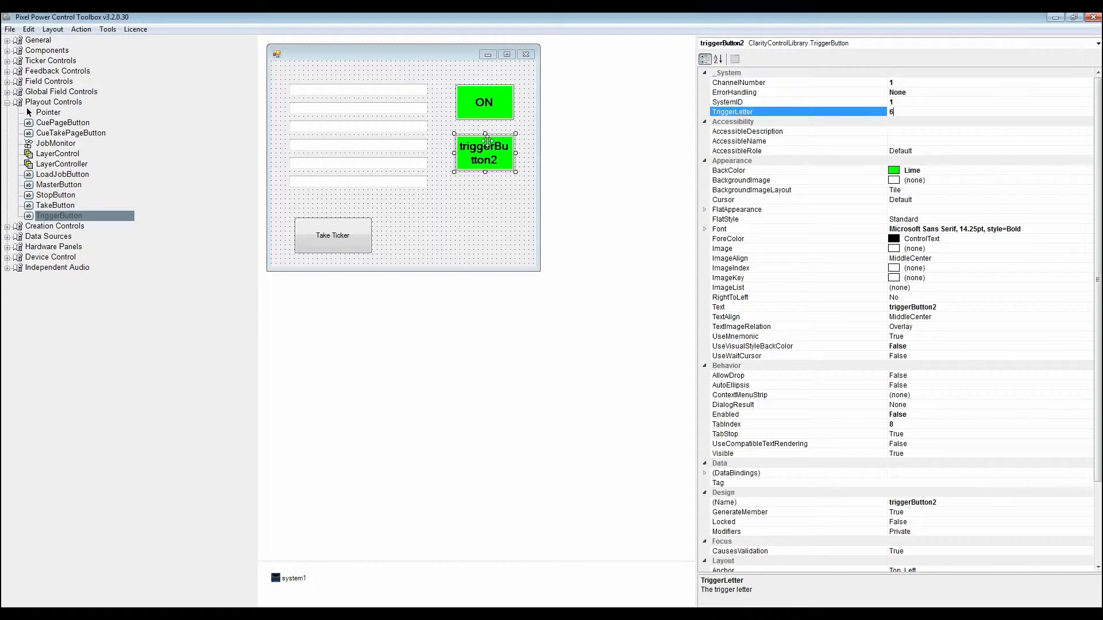
Set the duplicated trigger button's background colour to Red from the custom palette.
{"action": "left_click", "coordinate": [975, 171]}
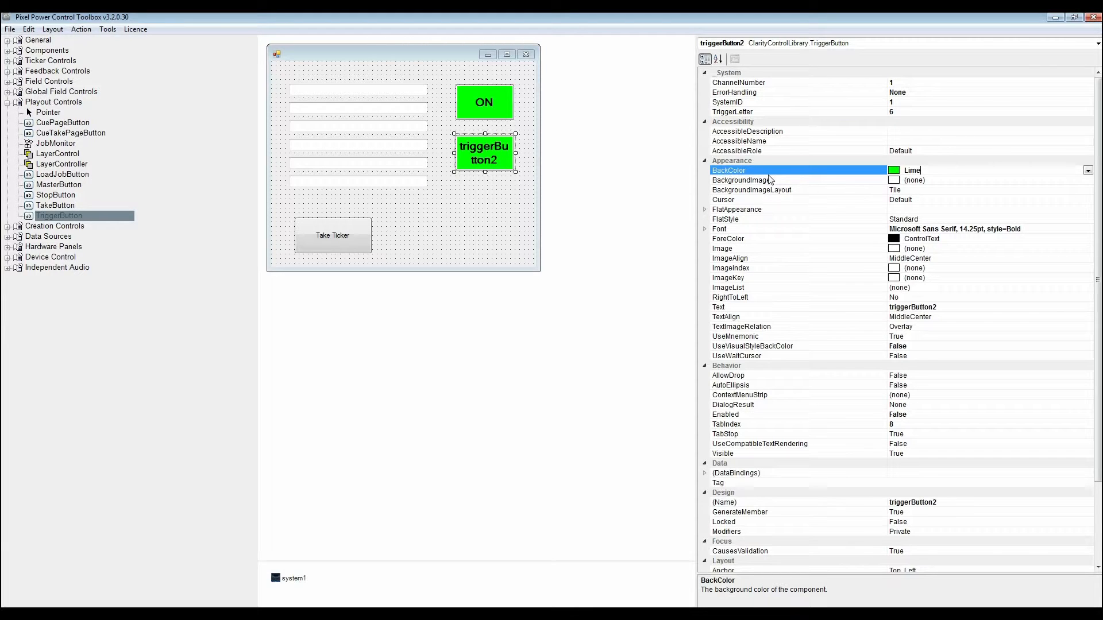
{"action": "left_click", "coordinate": [1088, 170]}
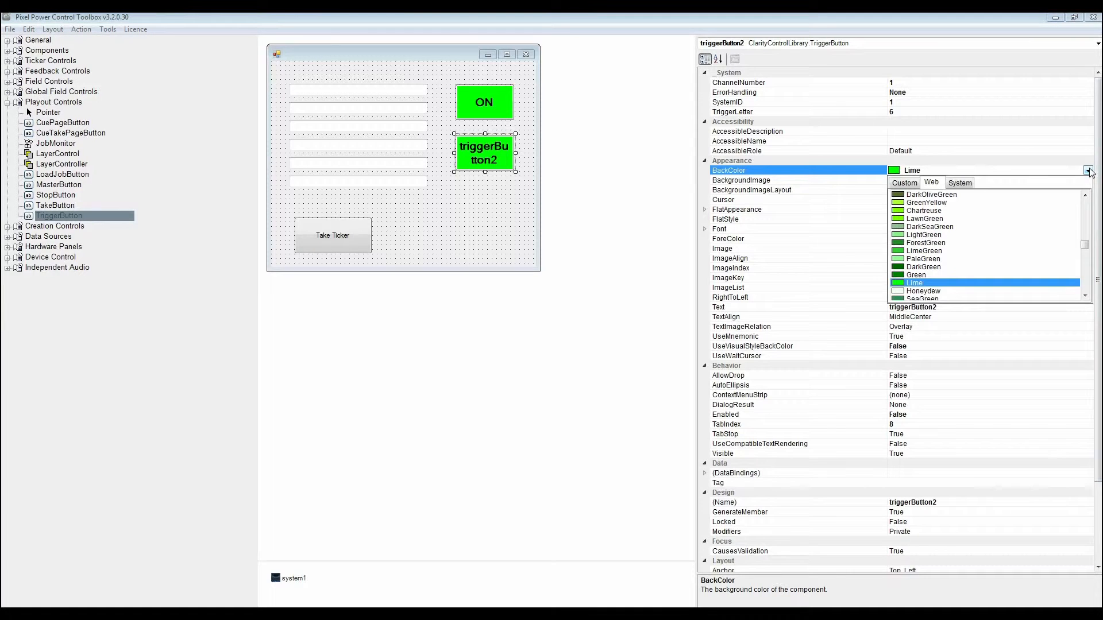
{"action": "left_click", "coordinate": [898, 185]}
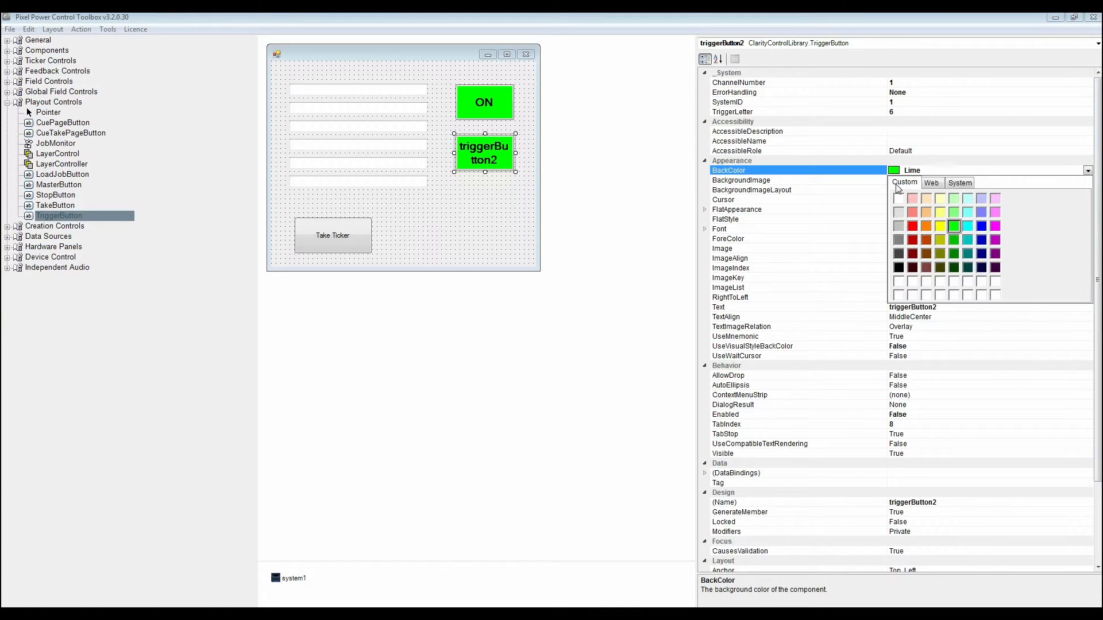
{"action": "left_click", "coordinate": [913, 226]}
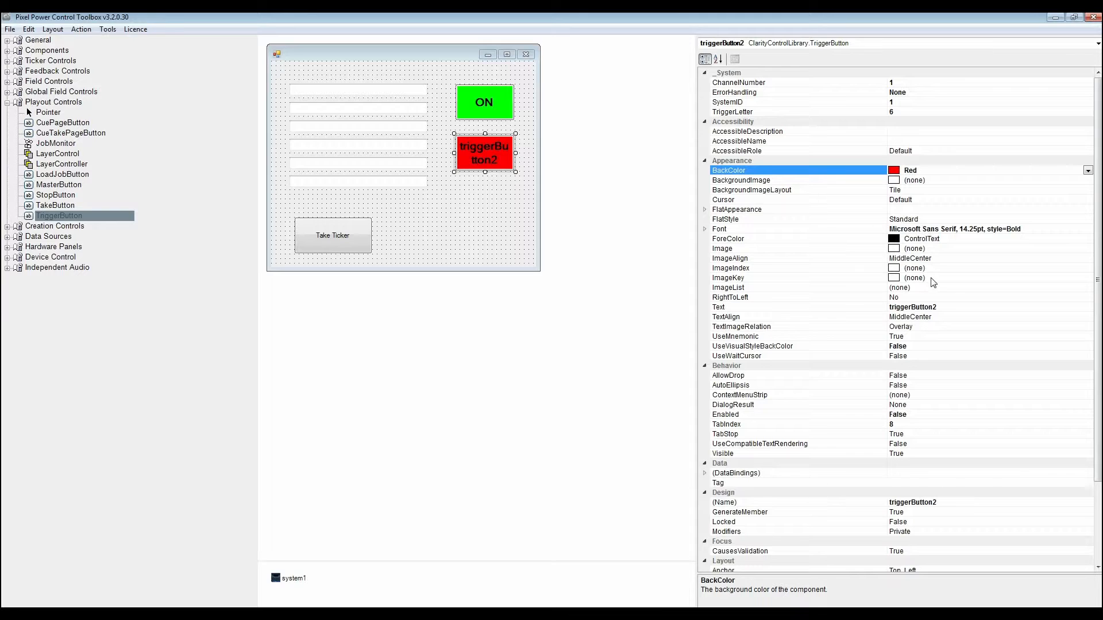
Change the red trigger button's text to "OFF".
{"action": "left_click", "coordinate": [950, 306]}
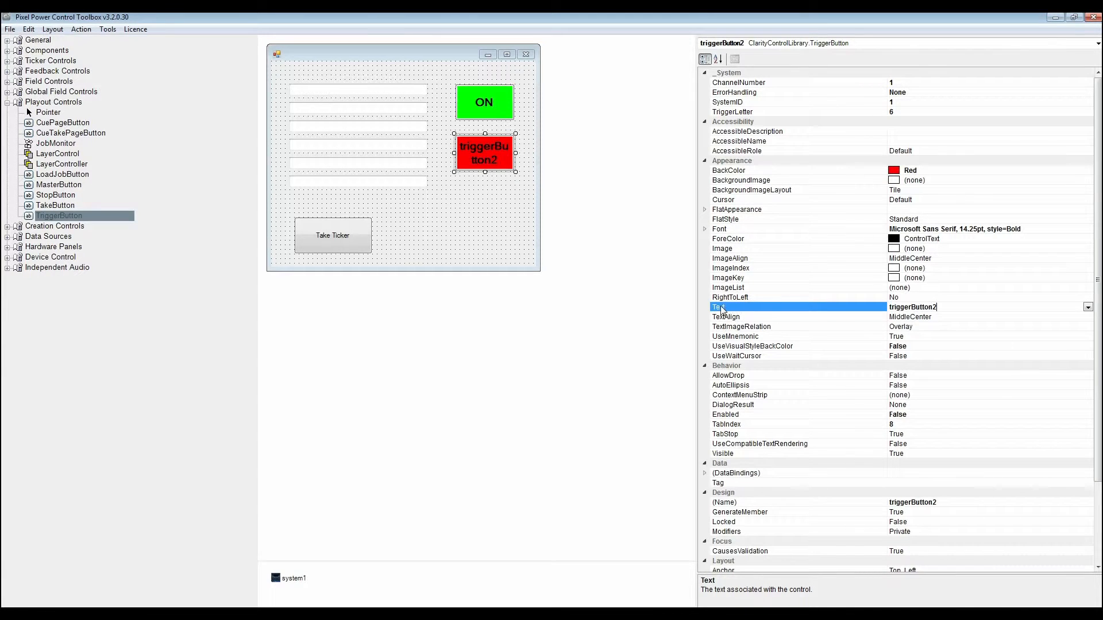
{"action": "double_click", "coordinate": [934, 305]}
{"action": "key", "text": "Return"}
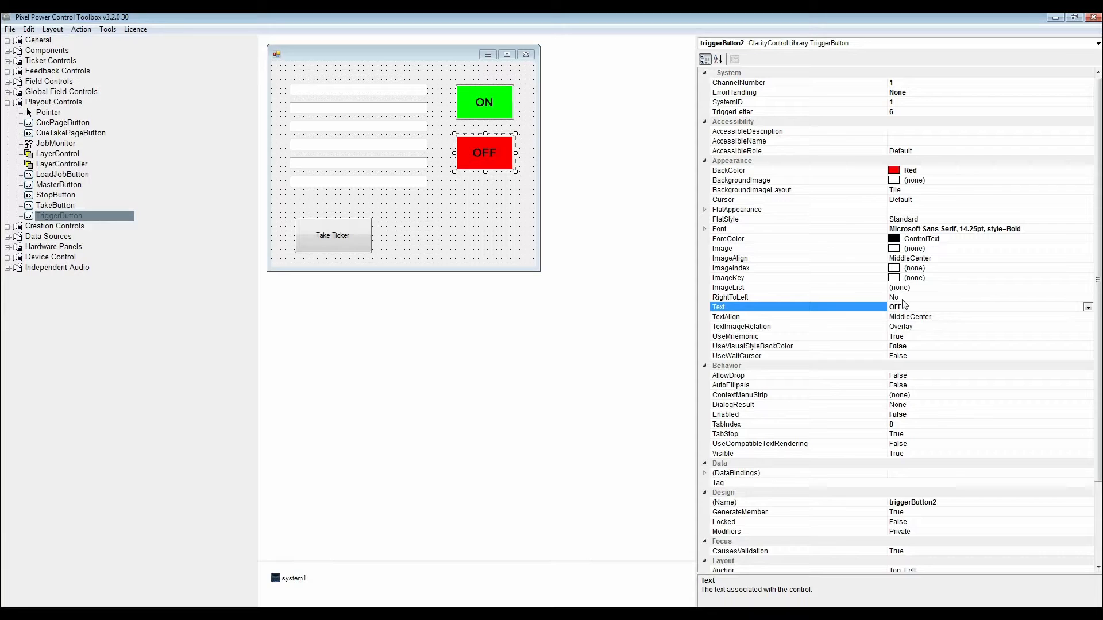
Build and run the form, saving the executable as "Ticker ON-OFF" in the C:\assets\Control folder.
{"action": "left_click", "coordinate": [81, 29]}
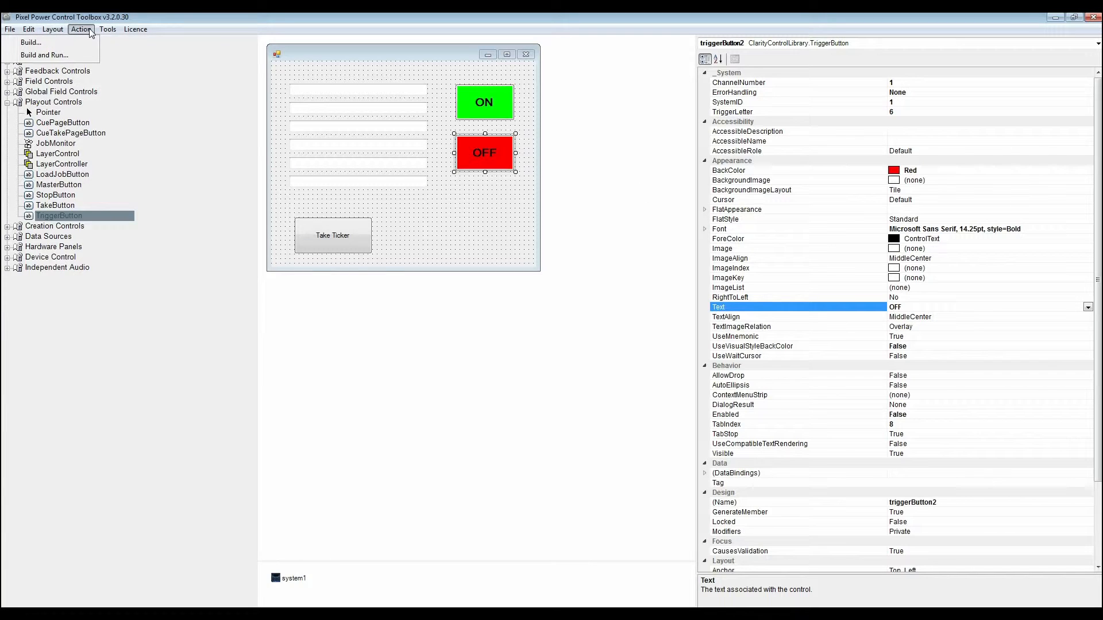
{"action": "left_click", "coordinate": [52, 56]}
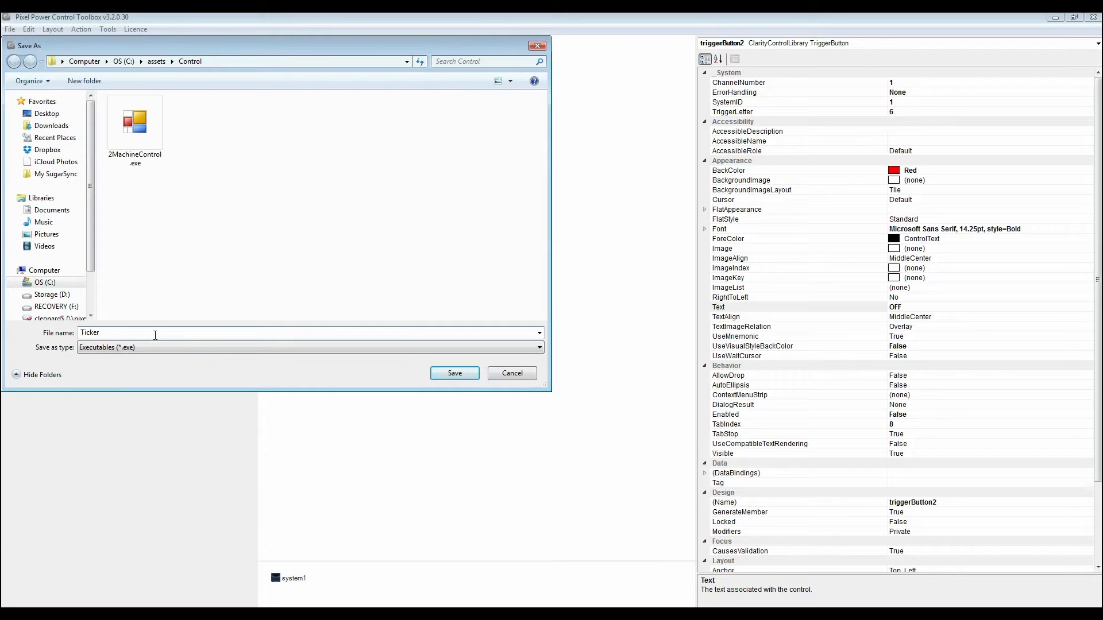
{"action": "type", "text": "ON-OFF"}
{"action": "left_click", "coordinate": [452, 374]}
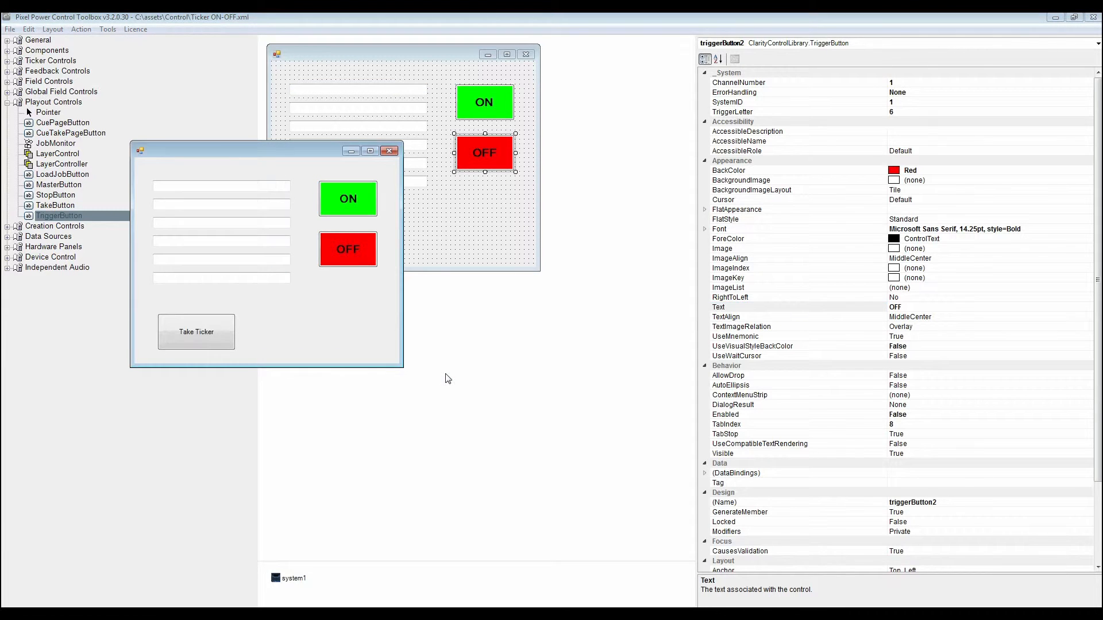
Switch to Pixel PREP CG with the running form beside the page, and enter "Test" and "Text 2" in its first two text boxes.
{"action": "left_click", "coordinate": [1057, 17]}
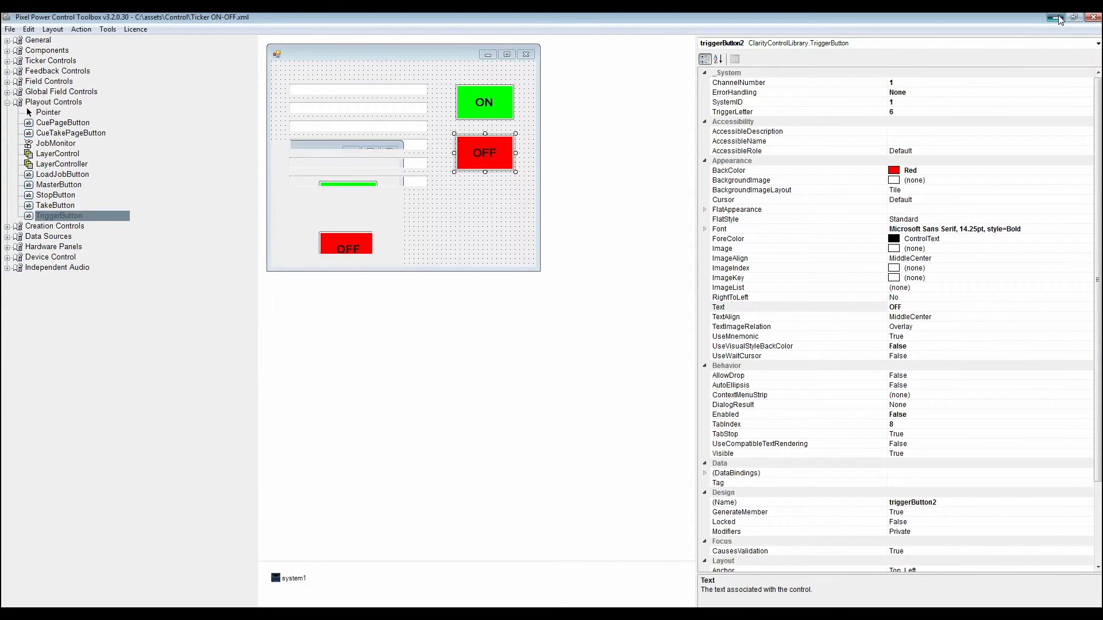
{"action": "left_click_drag", "start_coordinate": [282, 148], "coordinate": [833, 143]}
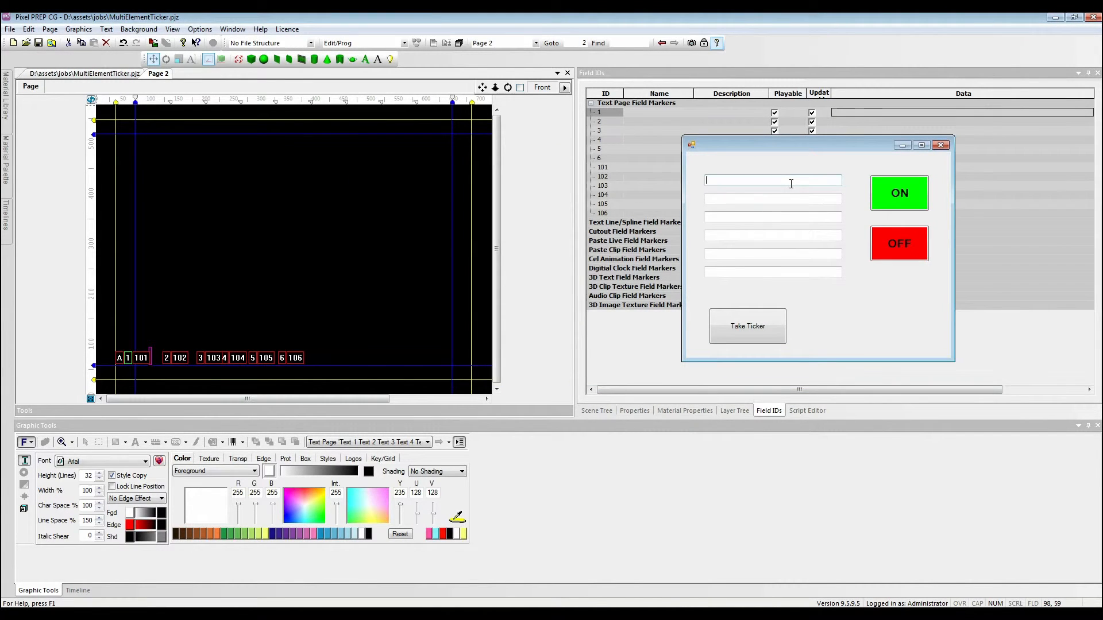
{"action": "type", "text": "Test"}
{"action": "left_click", "coordinate": [788, 198]}
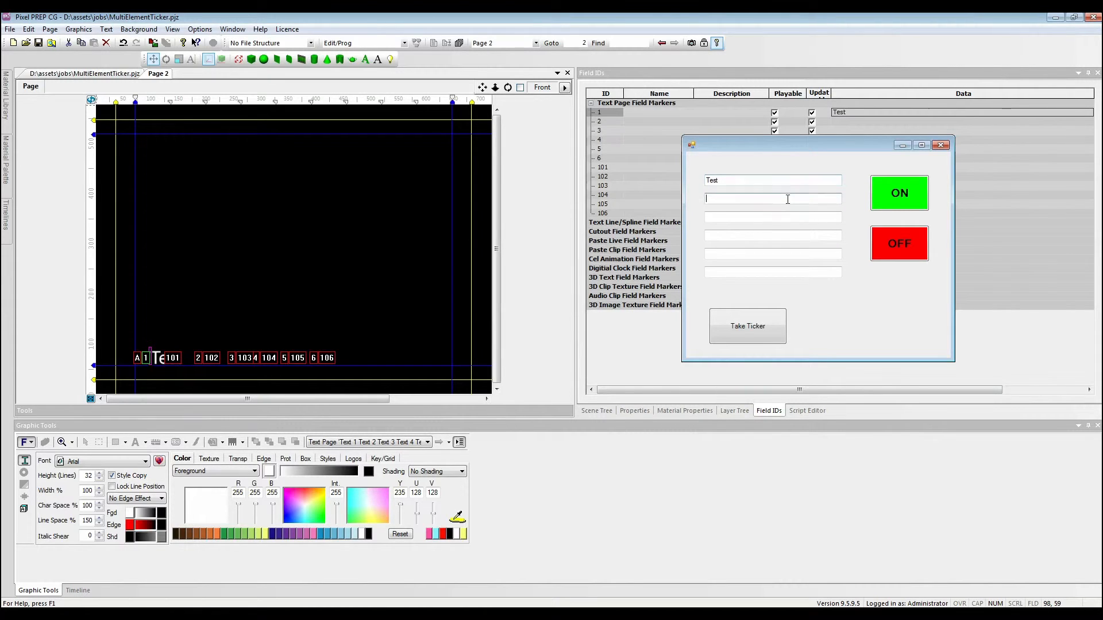
{"action": "type", "text": "Text 2"}
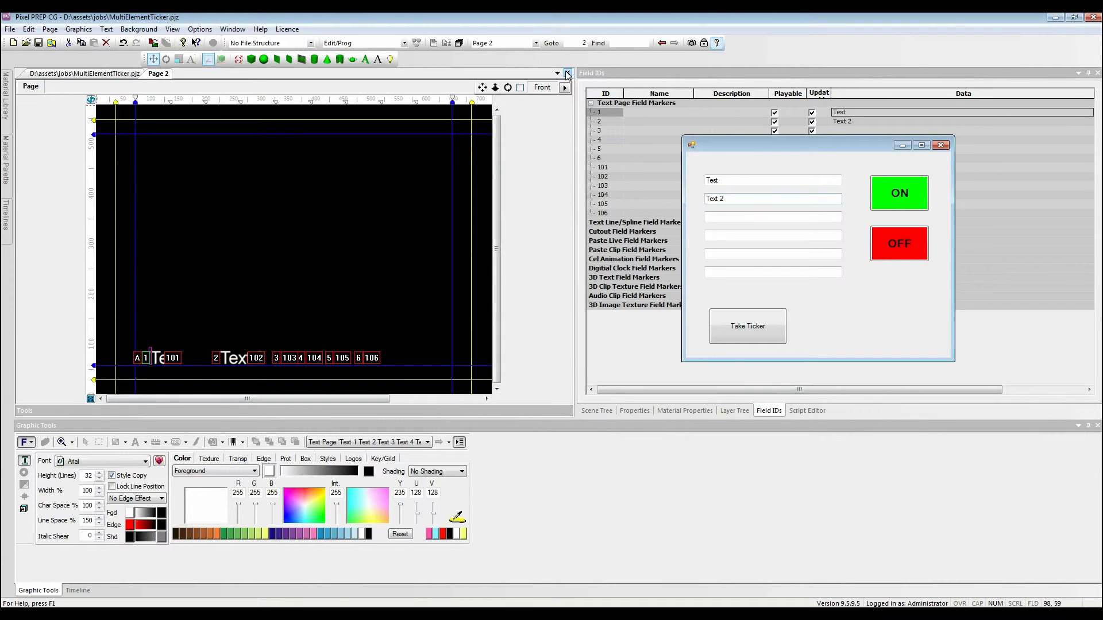
Close the Page 2 editor and replace the form's first two texts with "Pixel Power" and "Ticker".
{"action": "left_click", "coordinate": [567, 74]}
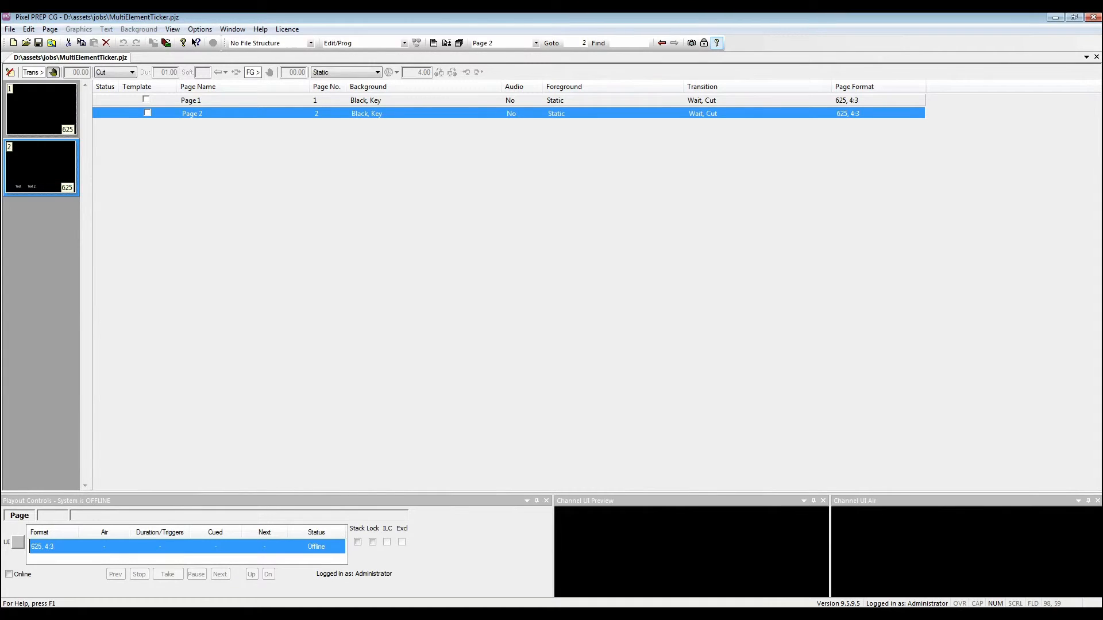
{"action": "key", "text": "alt+Tab"}
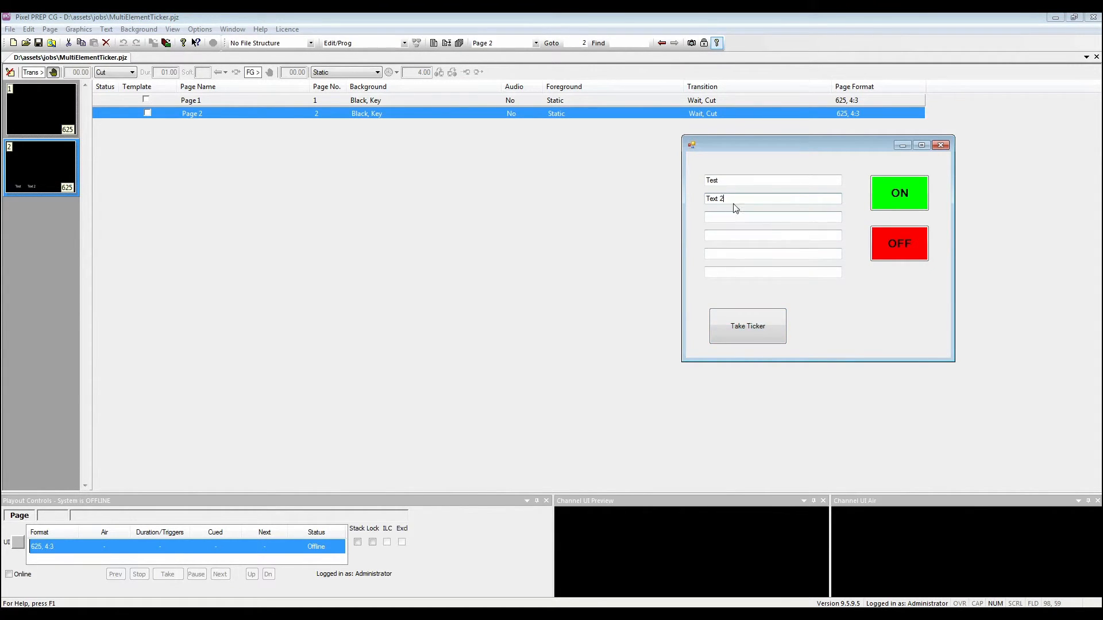
{"action": "left_click_drag", "start_coordinate": [730, 181], "coordinate": [694, 178]}
{"action": "type", "text": "Pixel Power"}
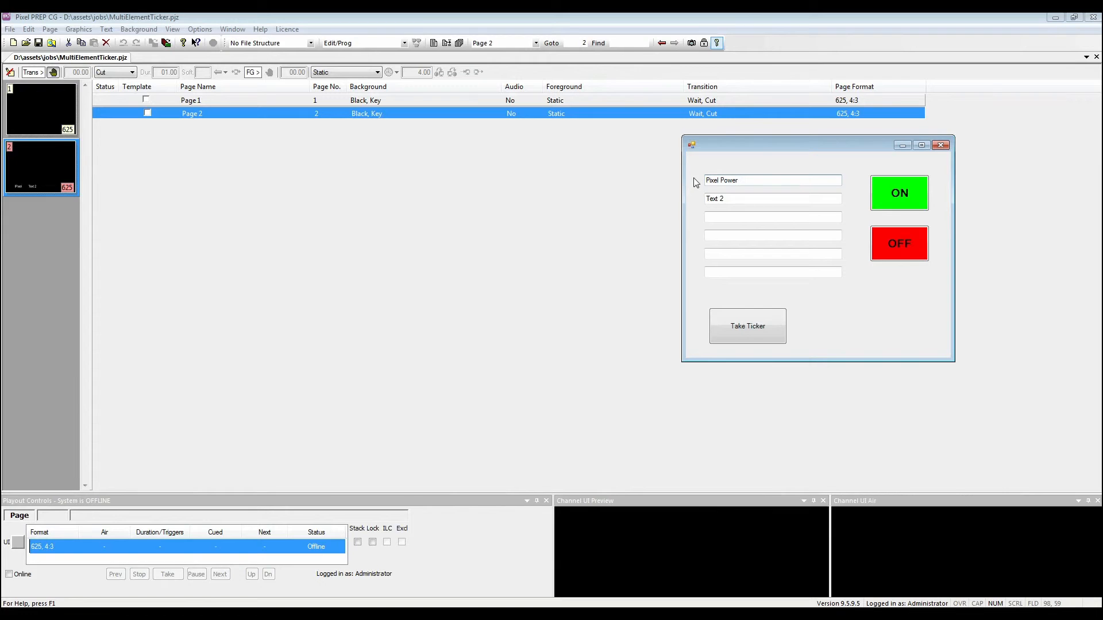
{"action": "key", "text": "Tab"}
{"action": "type", "text": "Ticke"}
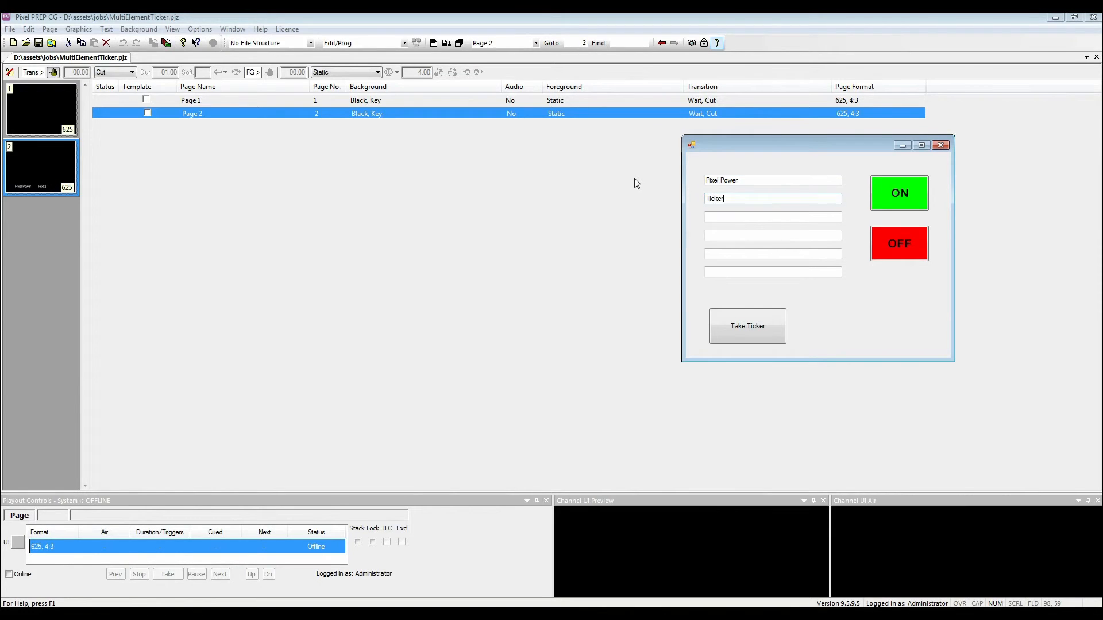
Enter "Test to show" in the form's third text box and "Control Toolbox control" in the fourth.
{"action": "left_click", "coordinate": [756, 220]}
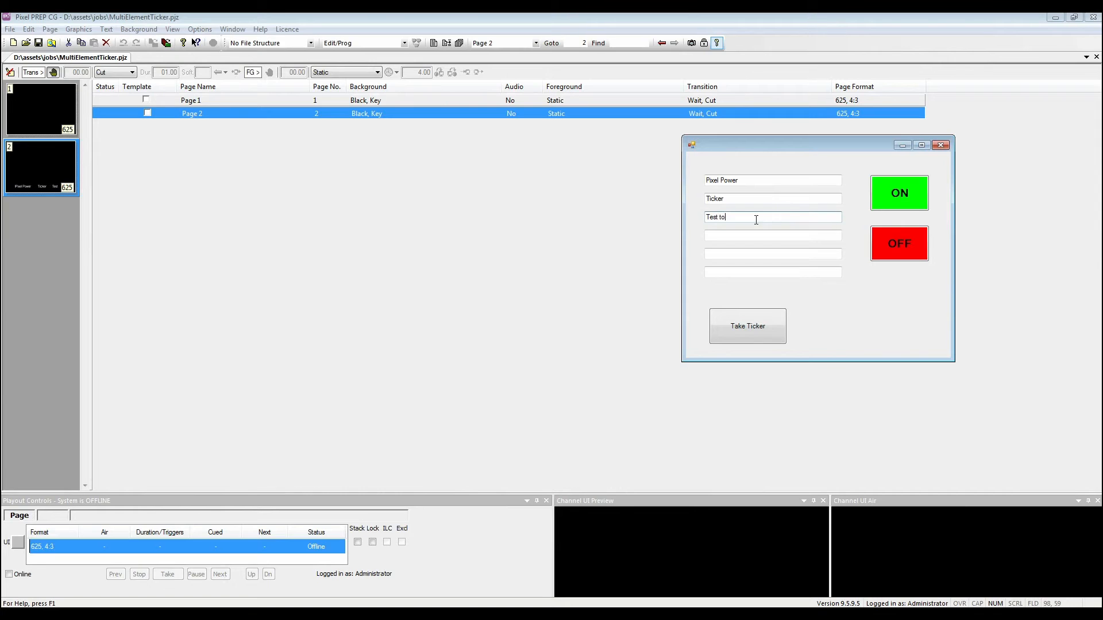
{"action": "type", "text": "show"}
{"action": "left_click", "coordinate": [761, 236]}
{"action": "type", "text": "Control"}
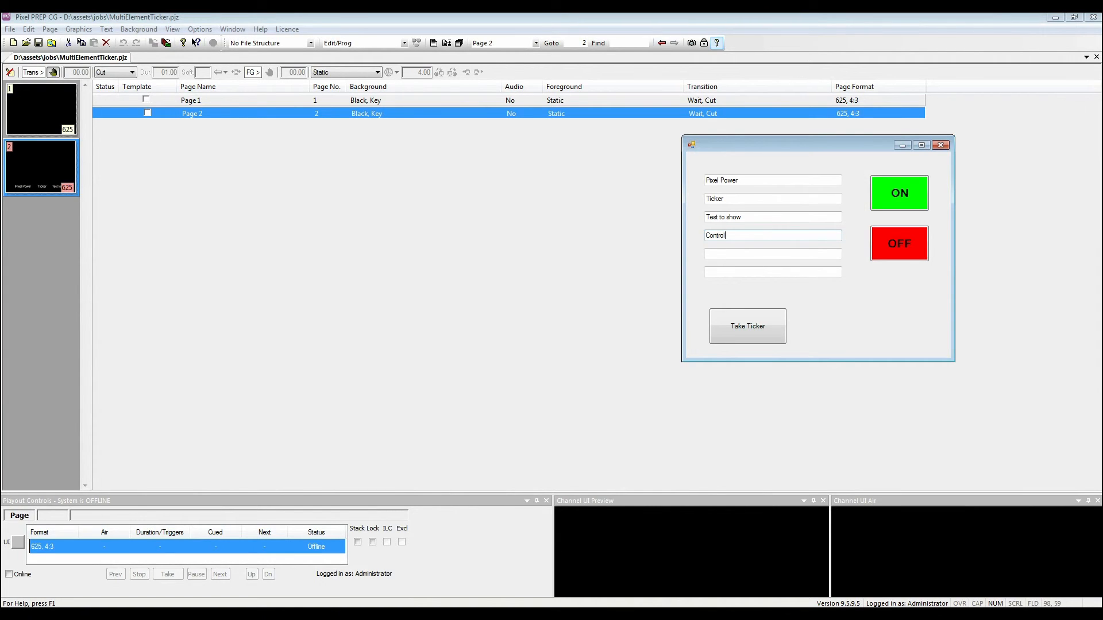
{"action": "type", "text": " Toolbox control"}
Take the ticker page to air from the form and arrange the UI Channel window and the form side by side.
{"action": "left_click", "coordinate": [757, 326]}
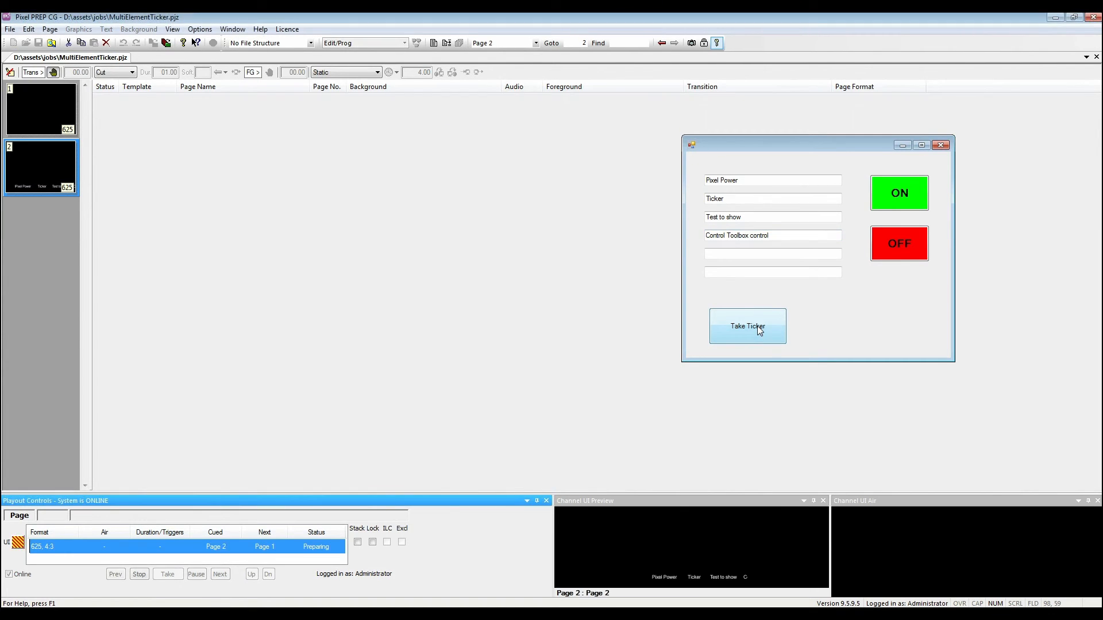
{"action": "left_click_drag", "start_coordinate": [685, 90], "coordinate": [522, 36]}
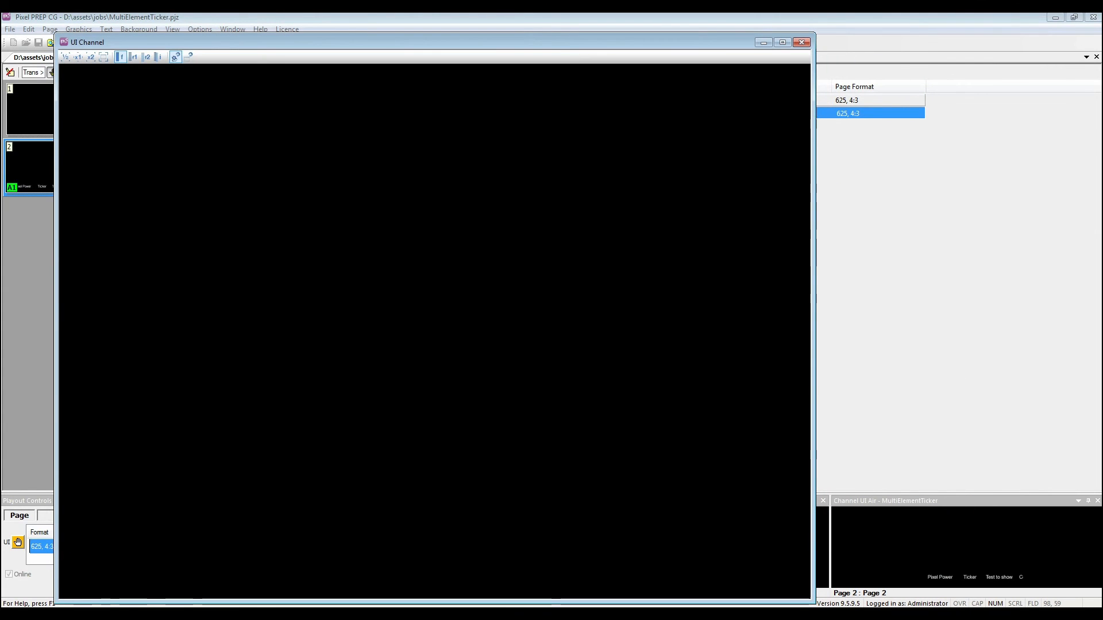
{"action": "left_click", "coordinate": [638, 614]}
{"action": "left_click_drag", "start_coordinate": [840, 146], "coordinate": [950, 99]}
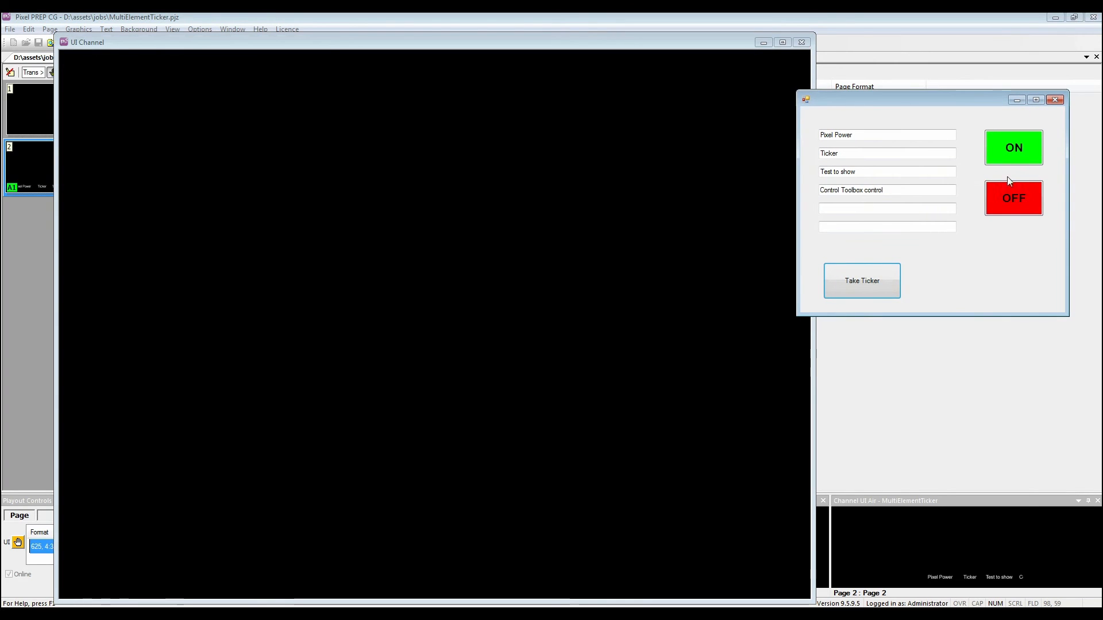
Test the ticker triggers by switching the ticker on and off twice from the form.
{"action": "left_click", "coordinate": [1010, 154]}
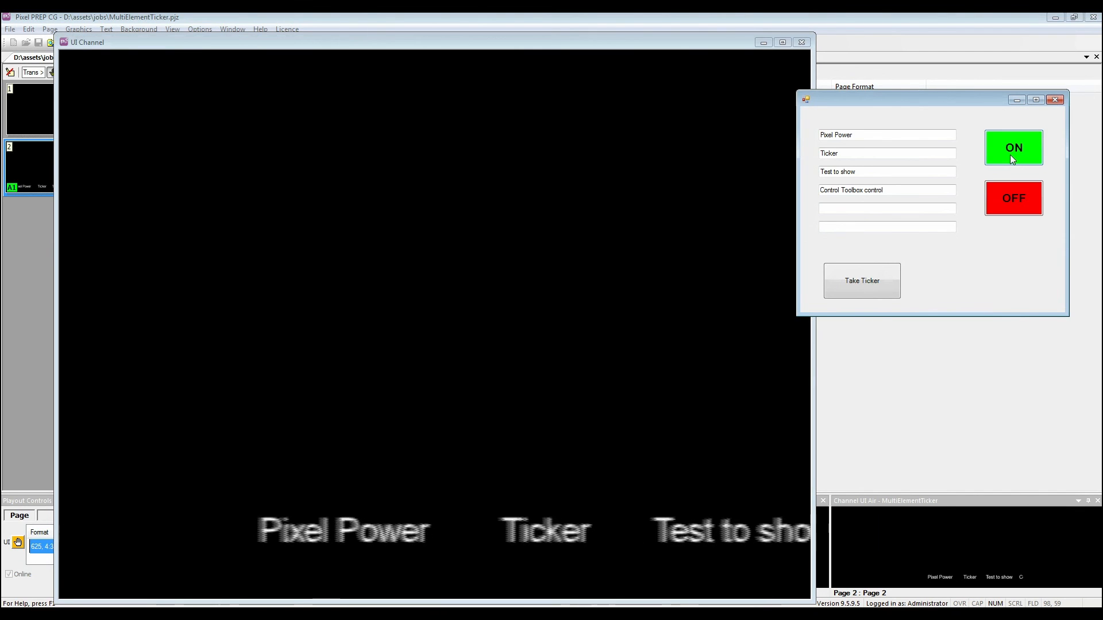
{"action": "left_click", "coordinate": [1010, 204]}
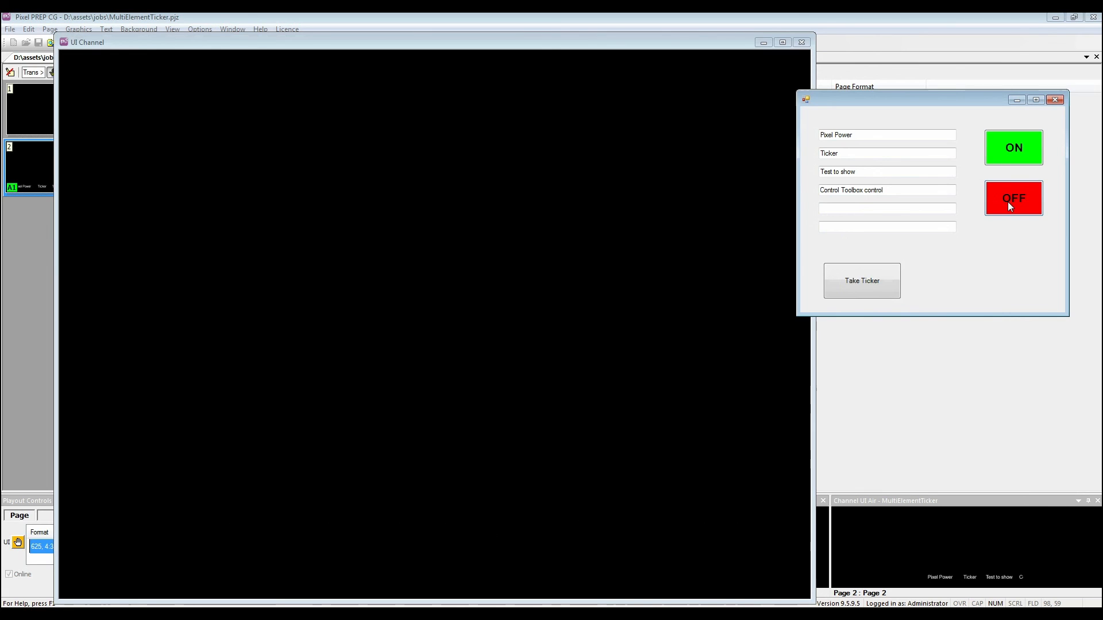
{"action": "left_click", "coordinate": [1008, 157]}
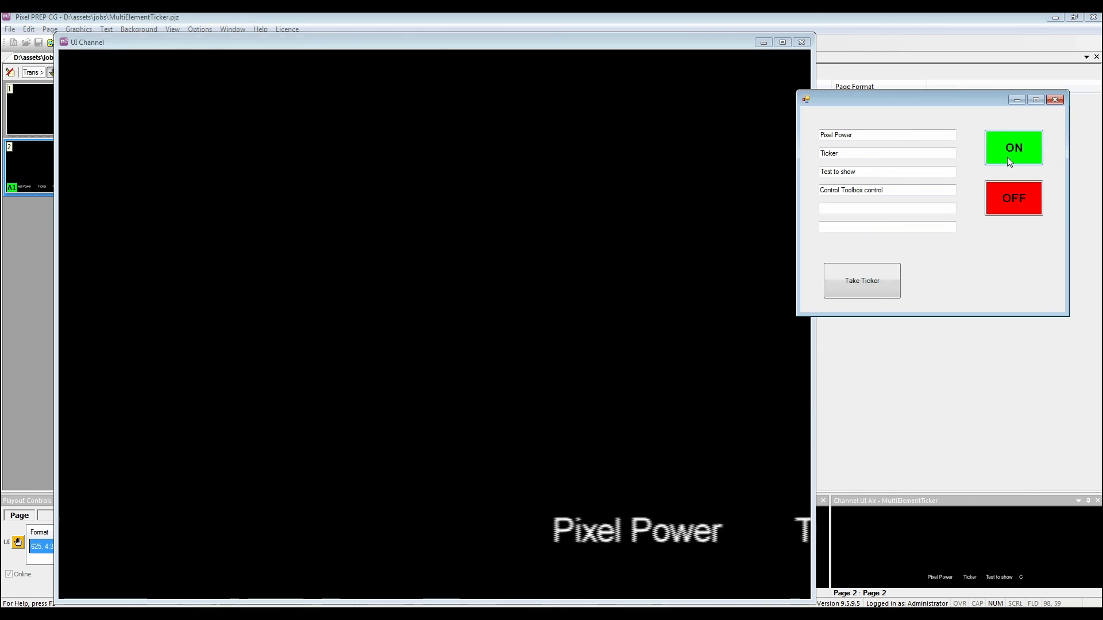
{"action": "left_click", "coordinate": [1008, 197]}
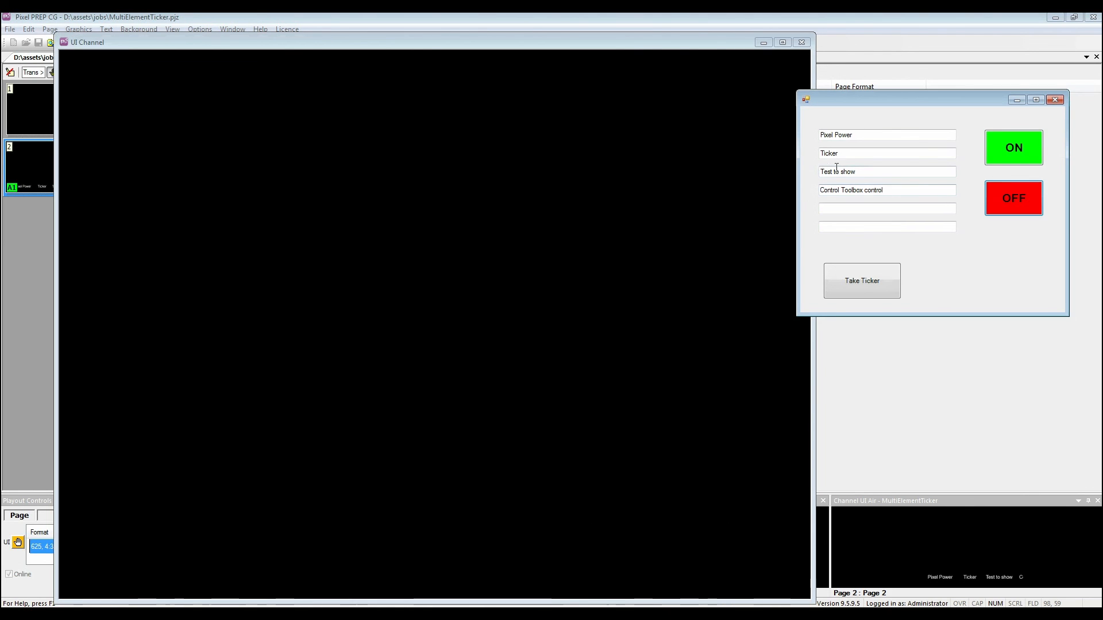